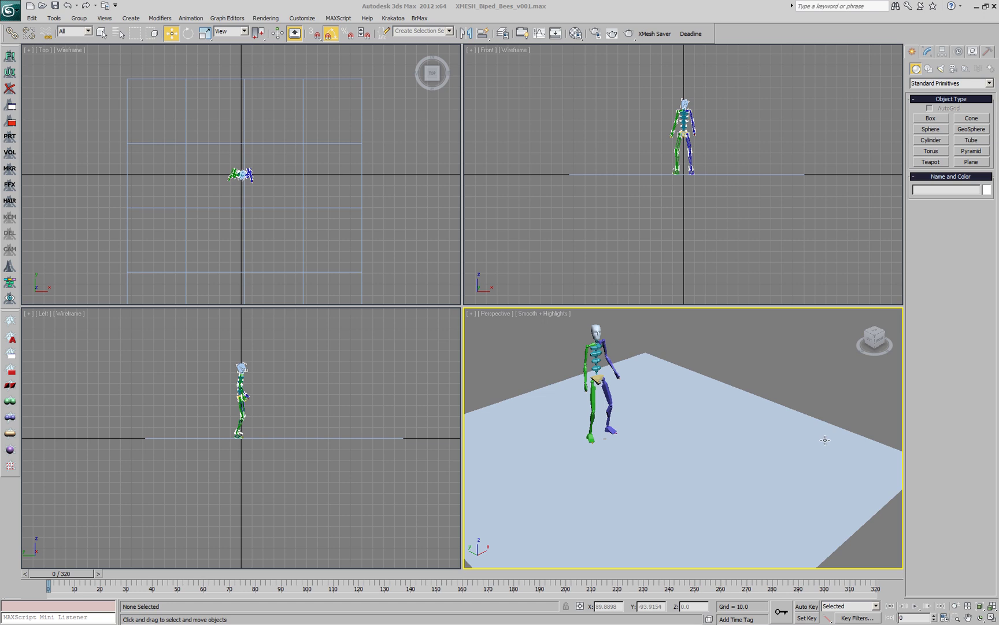
# Step: Play the biped animation, stop it, and return the time slider to frame 0
pyautogui.click(916, 607)
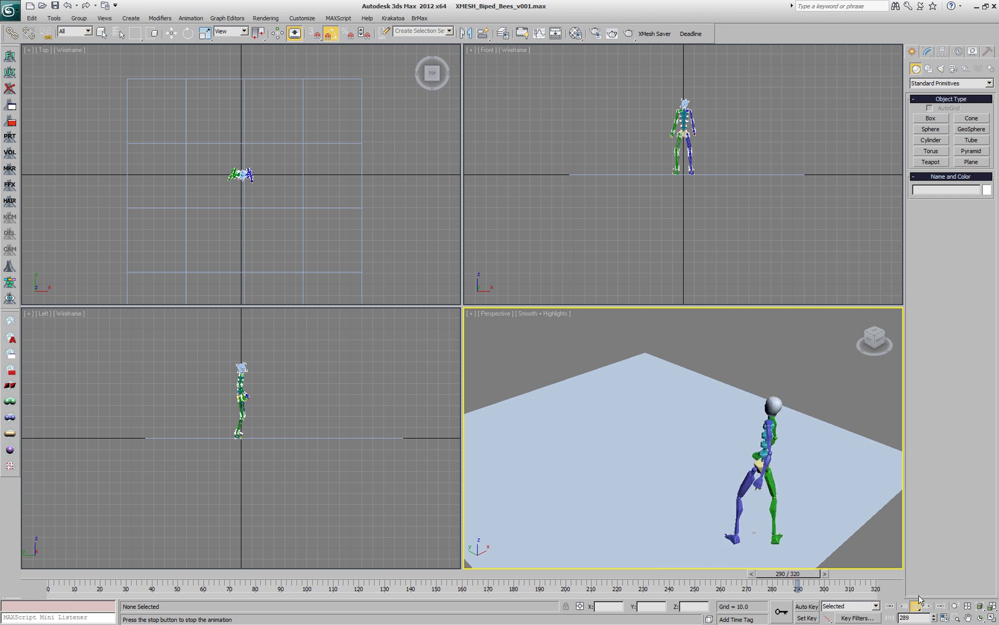
pyautogui.click(916, 605)
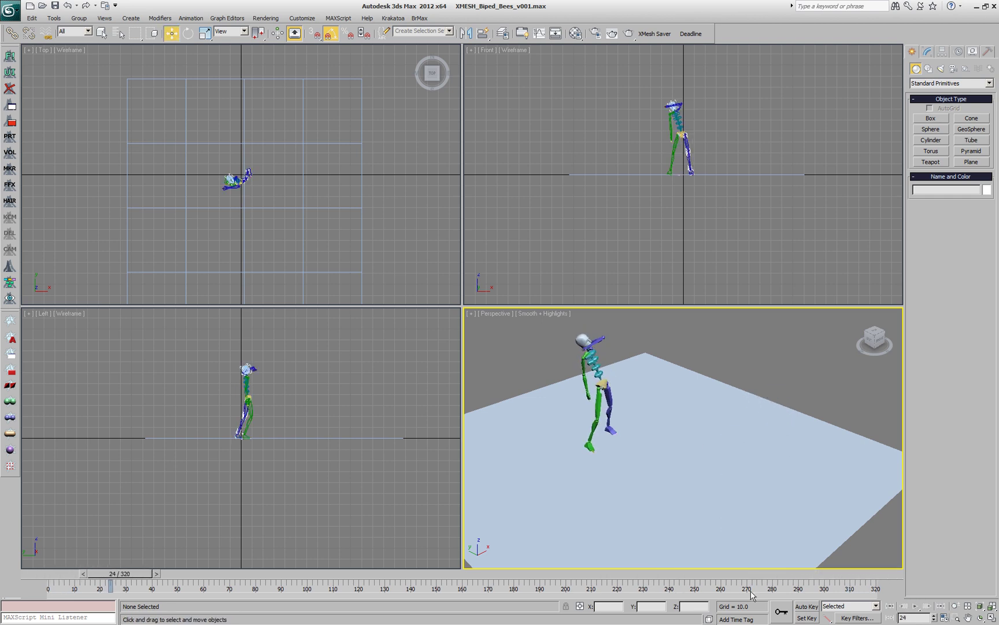
pyautogui.moveTo(145, 579); pyautogui.dragTo(30, 578)
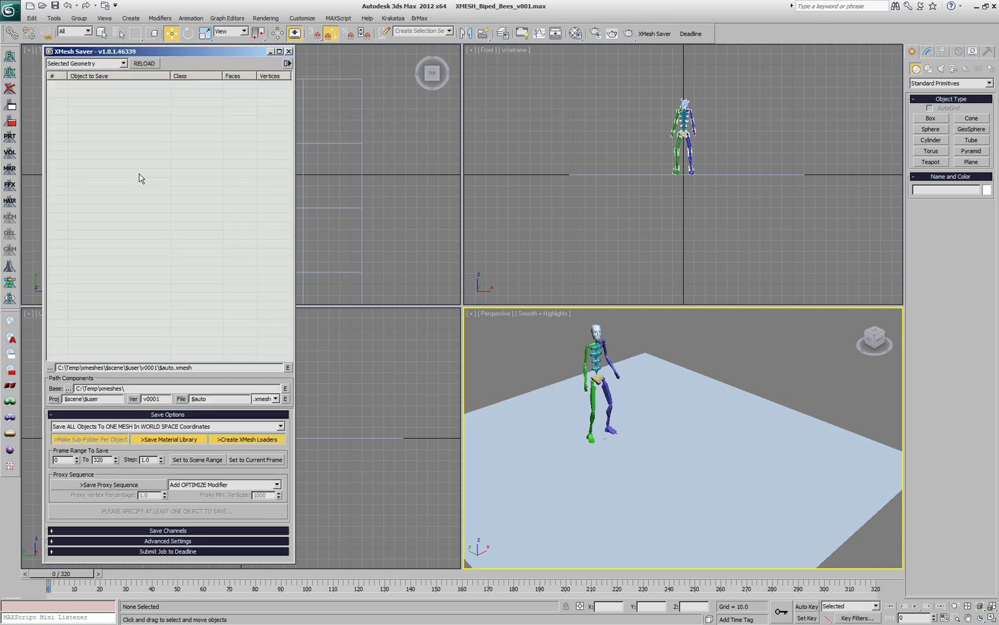
# Step: Select the 30 Bip001 biped parts, excluding the ground plane, and reload them into XMesh Saver
pyautogui.moveTo(559, 323); pyautogui.dragTo(648, 460)
pyautogui.keyDown('alt'); pyautogui.click(687, 433); pyautogui.keyUp('alt')
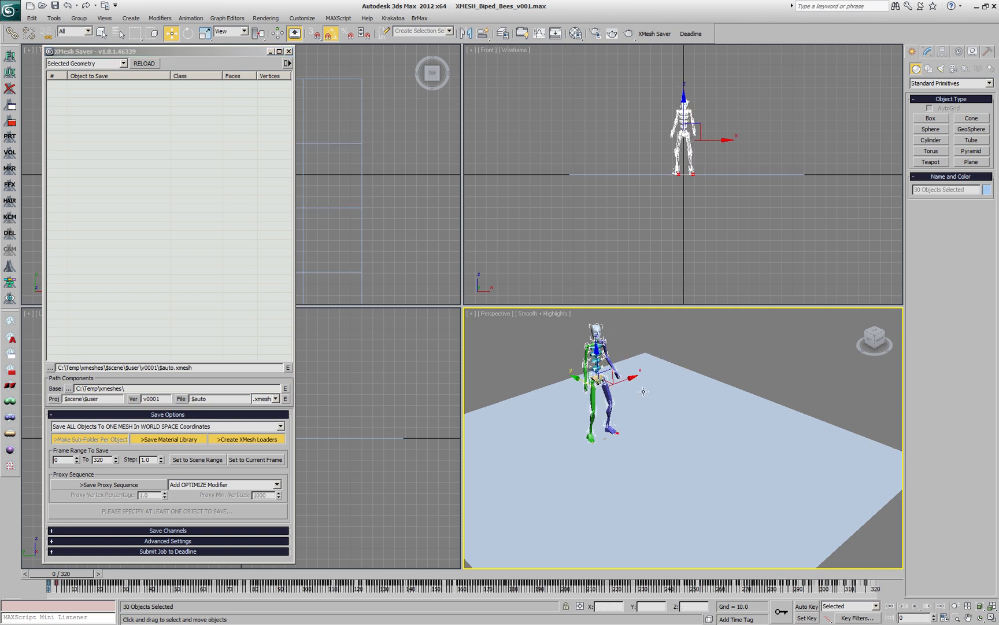
pyautogui.click(154, 64)
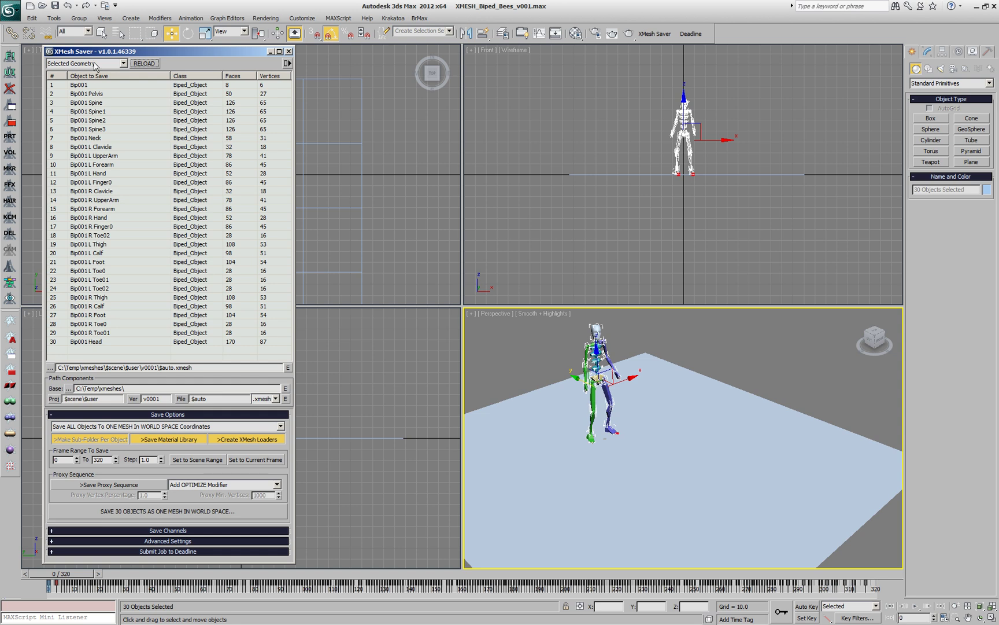
# Step: Inspect the Animated Character and default layers in the Layer Manager, then close it
pyautogui.click(503, 33)
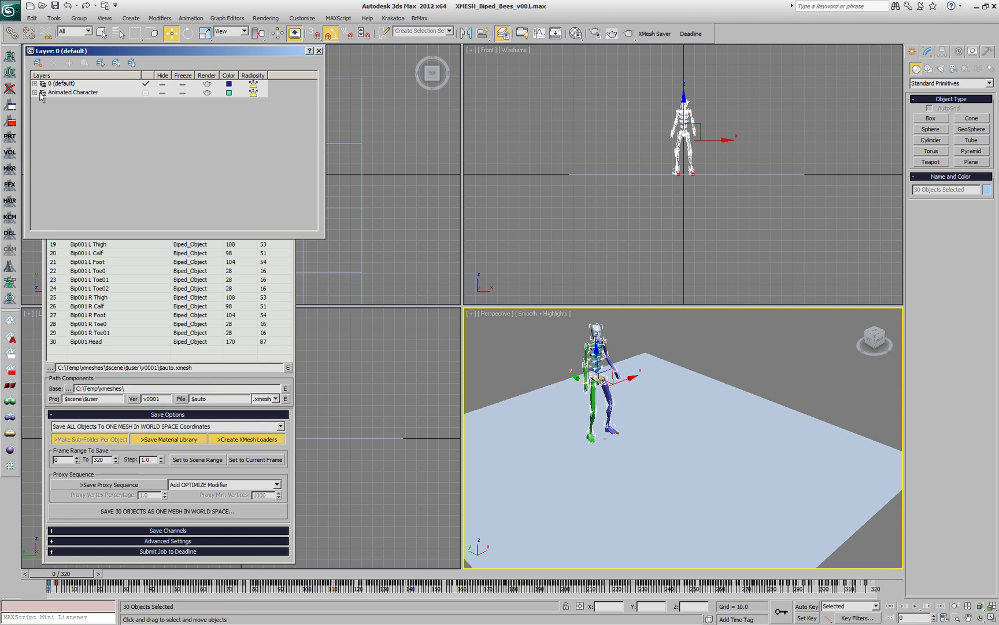
pyautogui.click(40, 93)
pyautogui.scroll(-5, 321, 111)
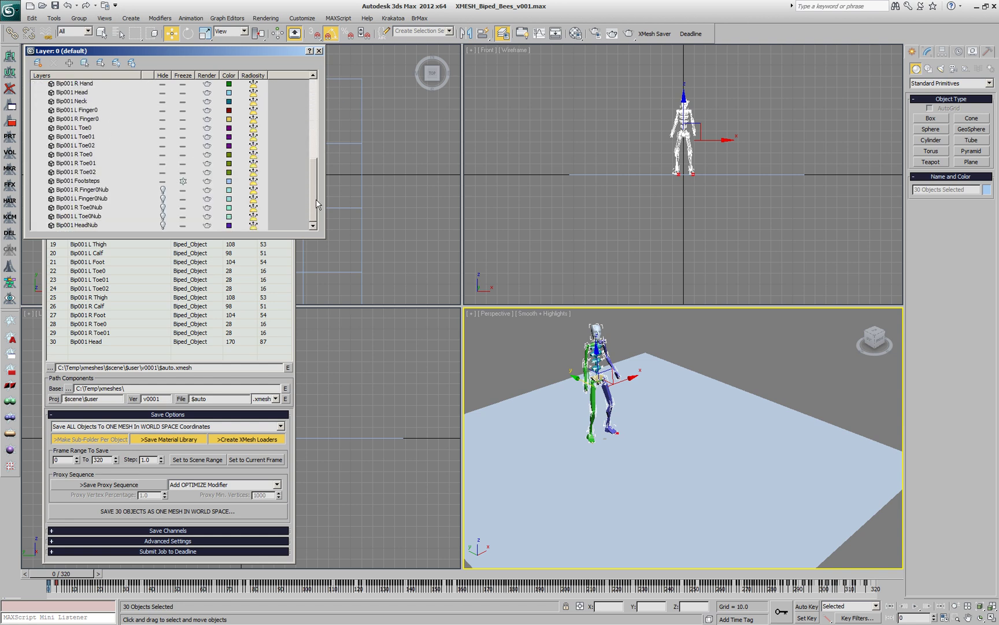
pyautogui.scroll(5, 61, 101)
pyautogui.click(34, 84)
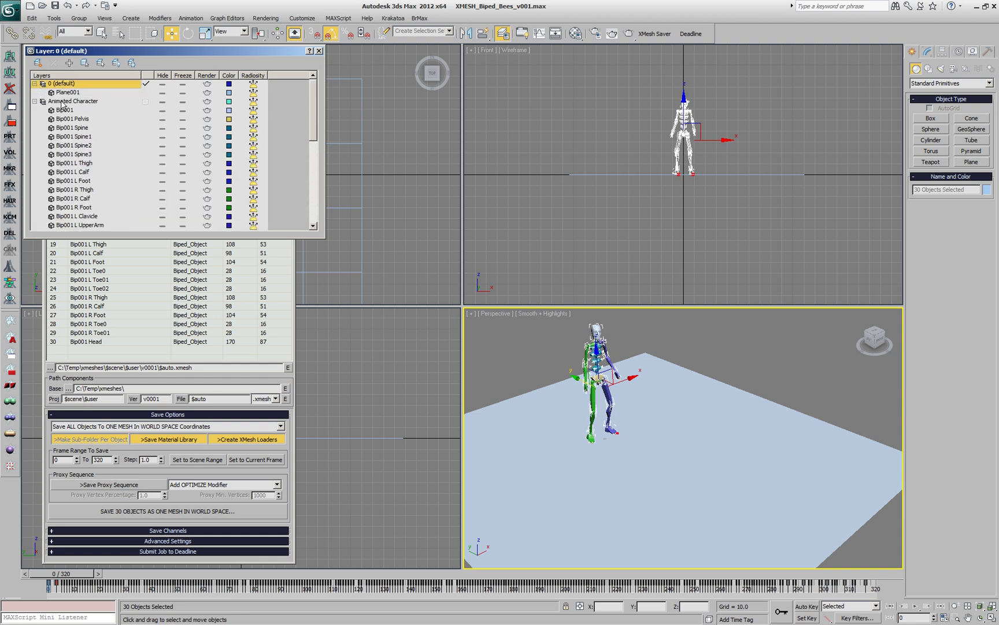
pyautogui.click(319, 51)
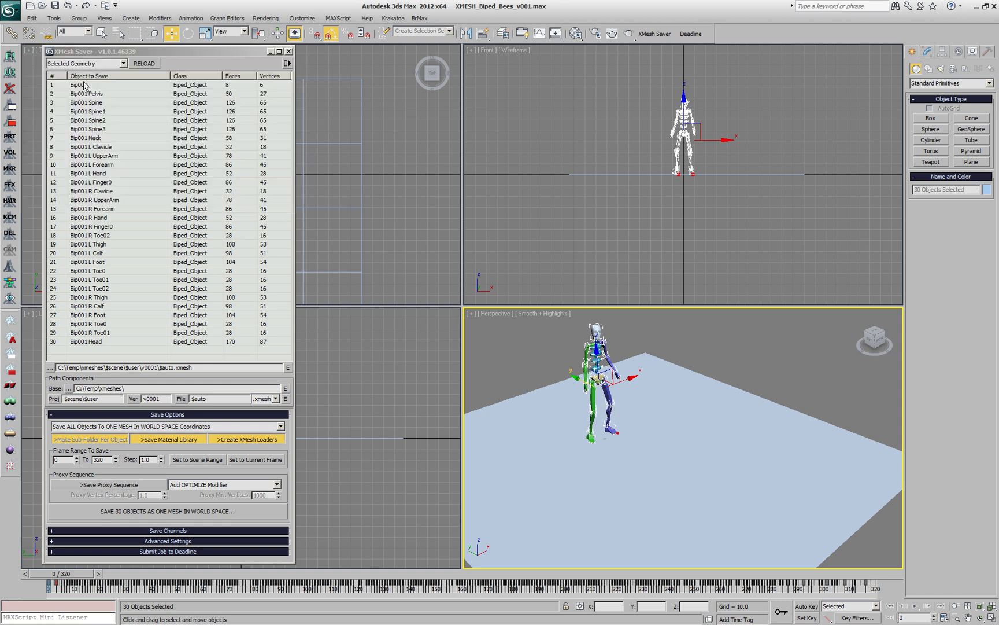
# Step: Switch the XMesh Saver source to Layers and queue Animated Character in Layers to Save
pyautogui.click(80, 63)
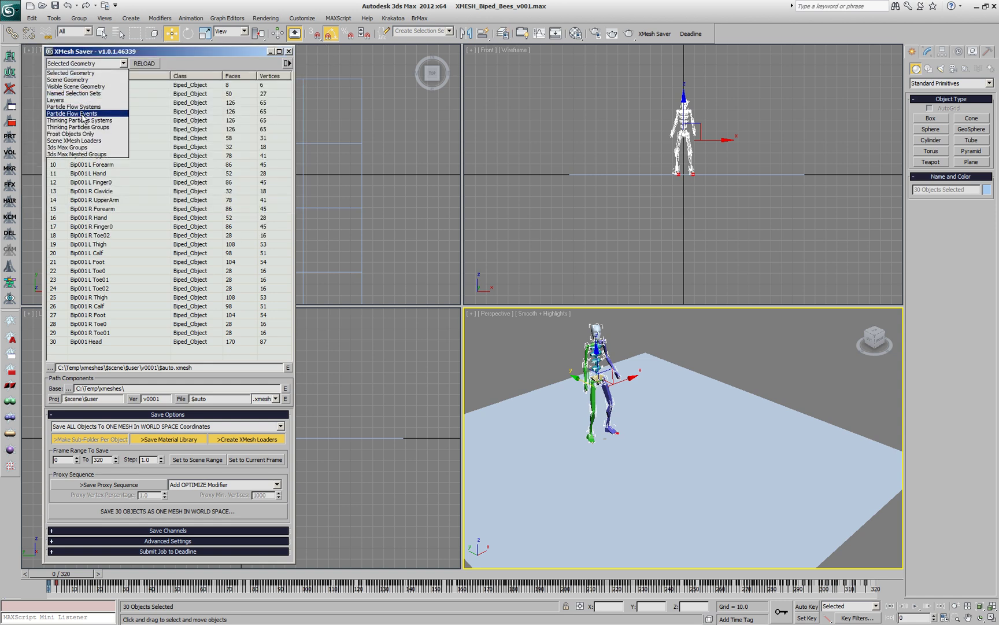
pyautogui.click(64, 100)
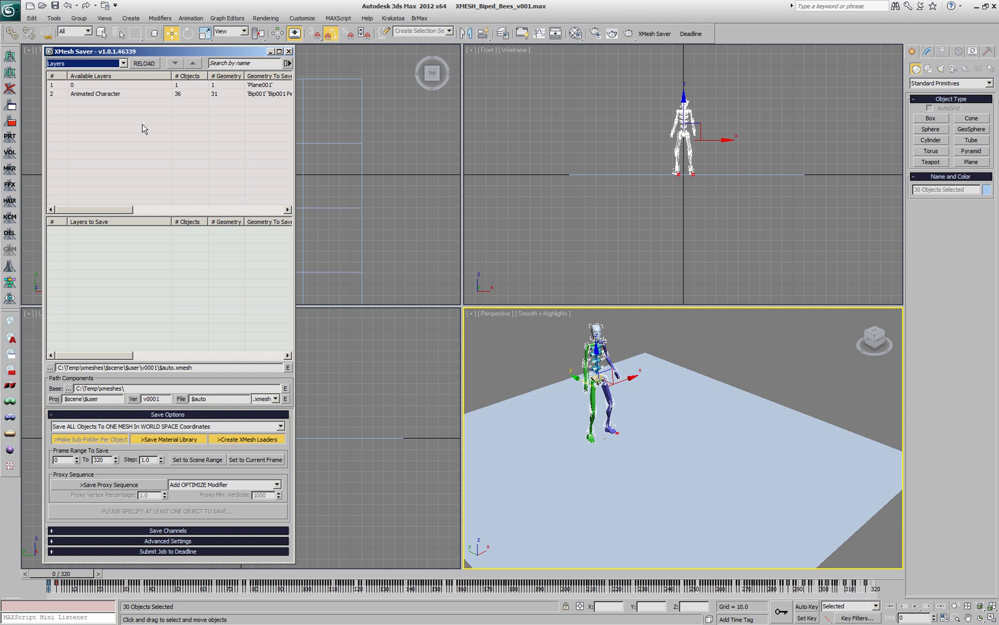
pyautogui.click(119, 94)
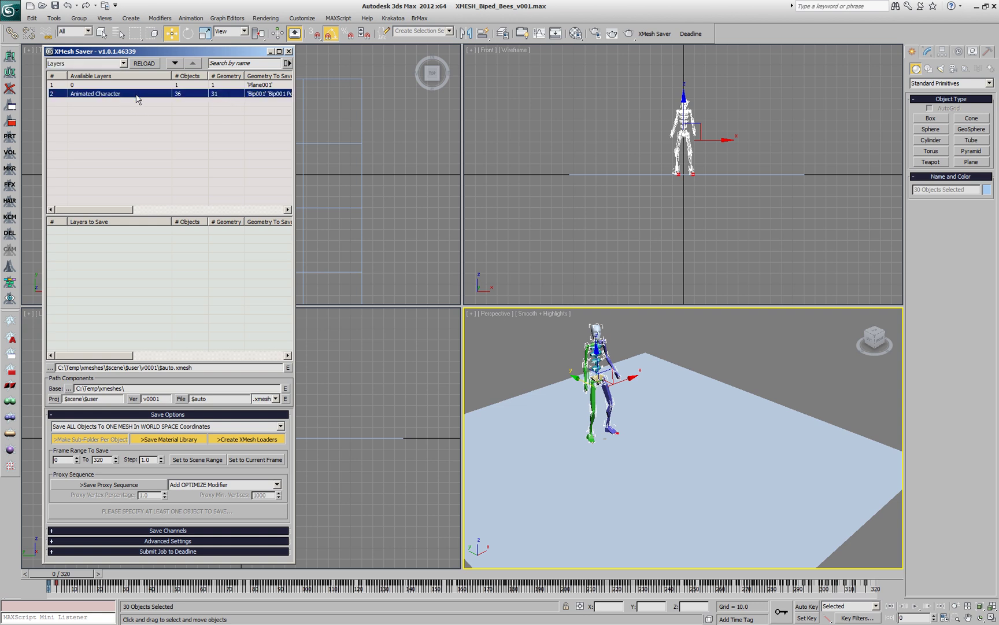
pyautogui.click(181, 65)
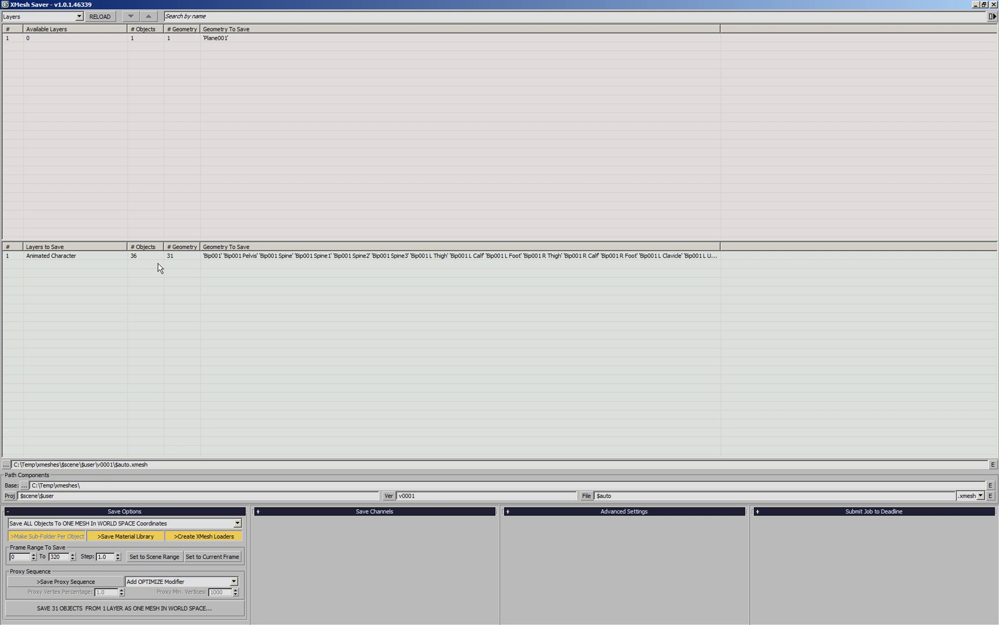
pyautogui.click(381, 514)
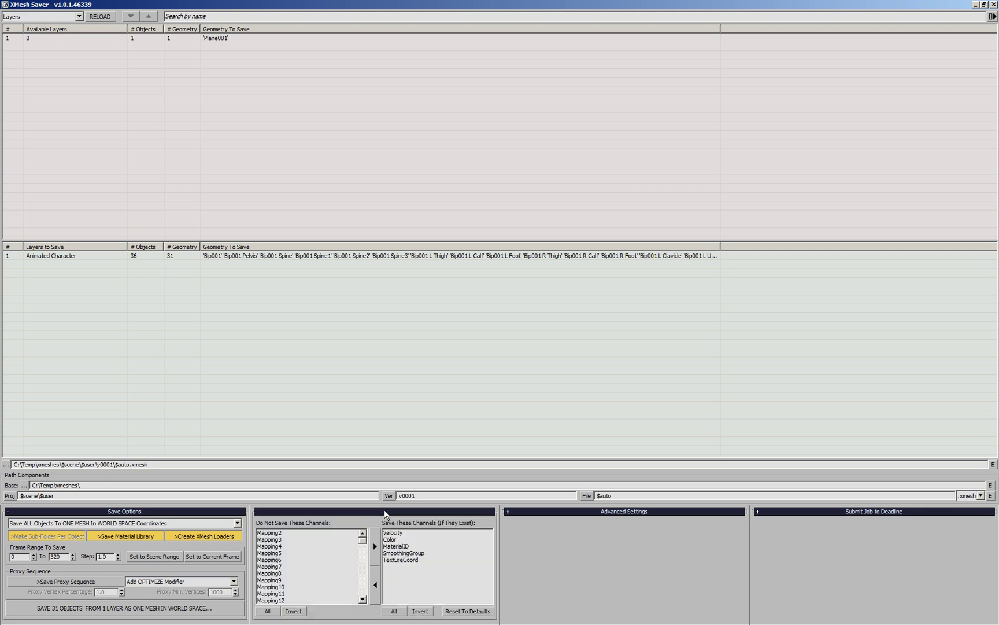
pyautogui.click(541, 511)
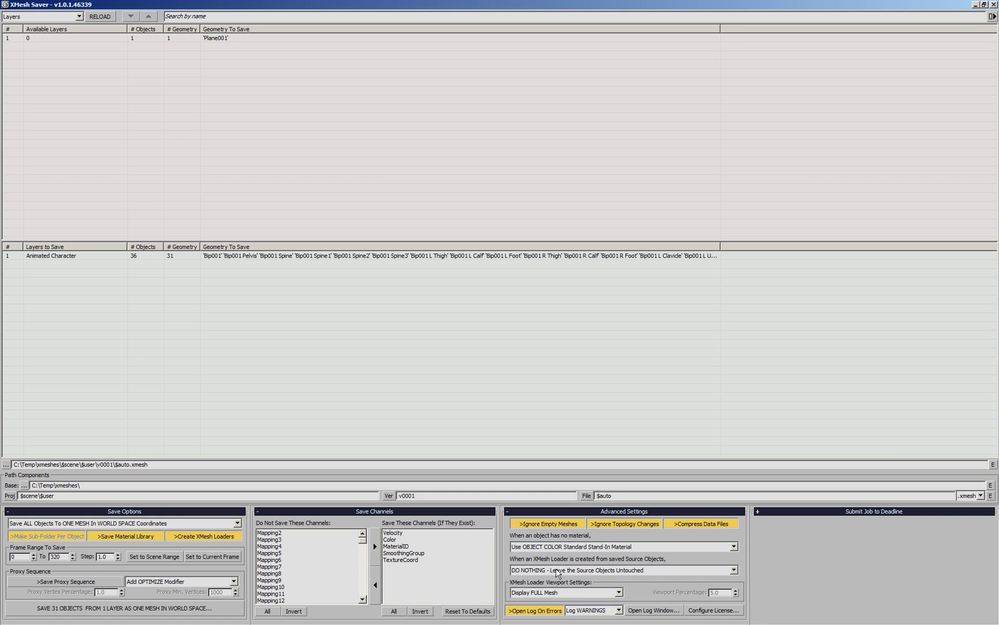
pyautogui.click(563, 512)
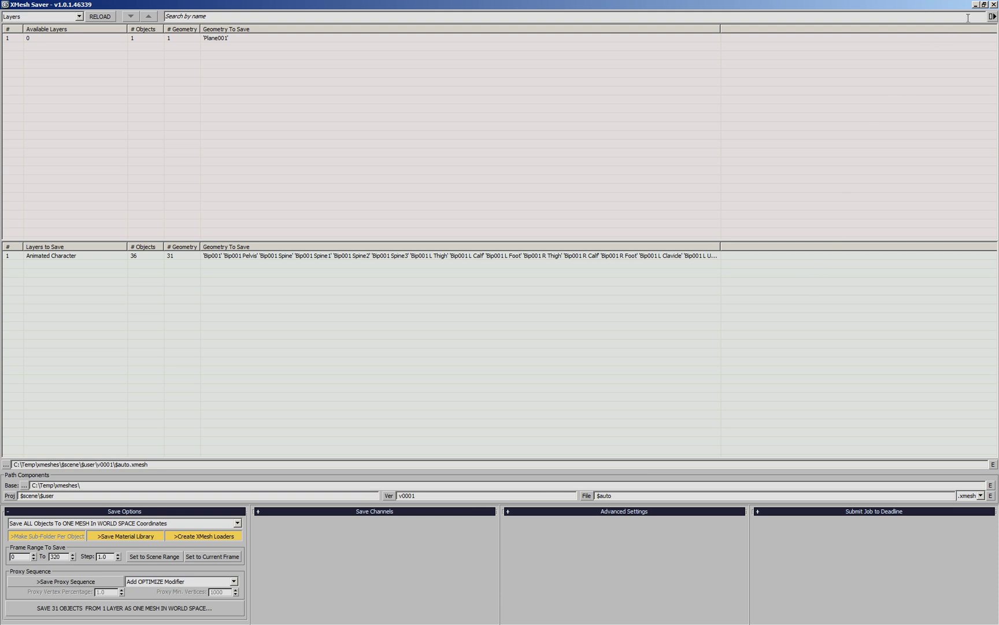
pyautogui.click(983, 4)
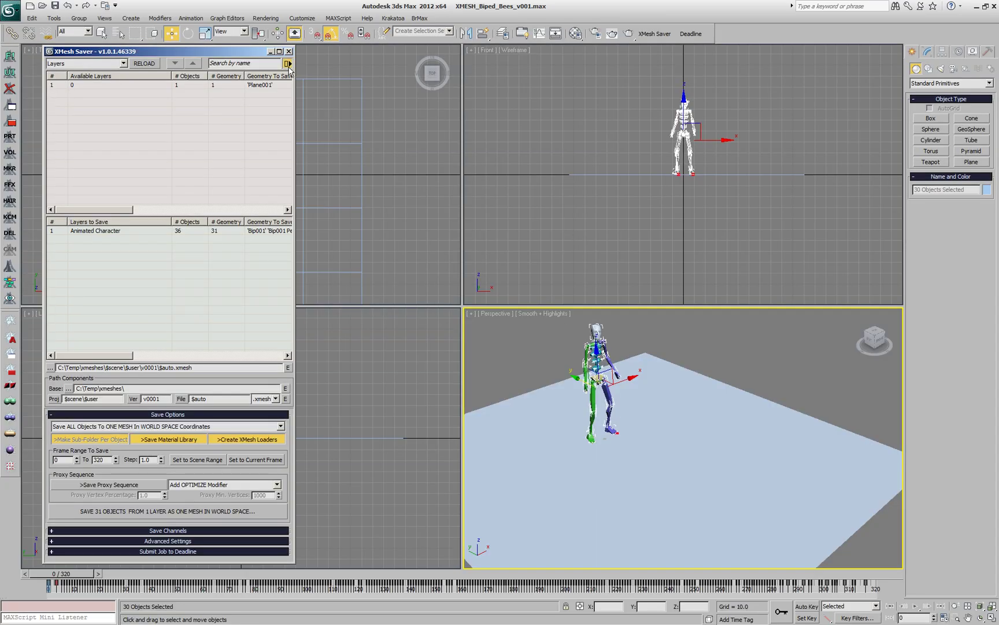
pyautogui.click(287, 64)
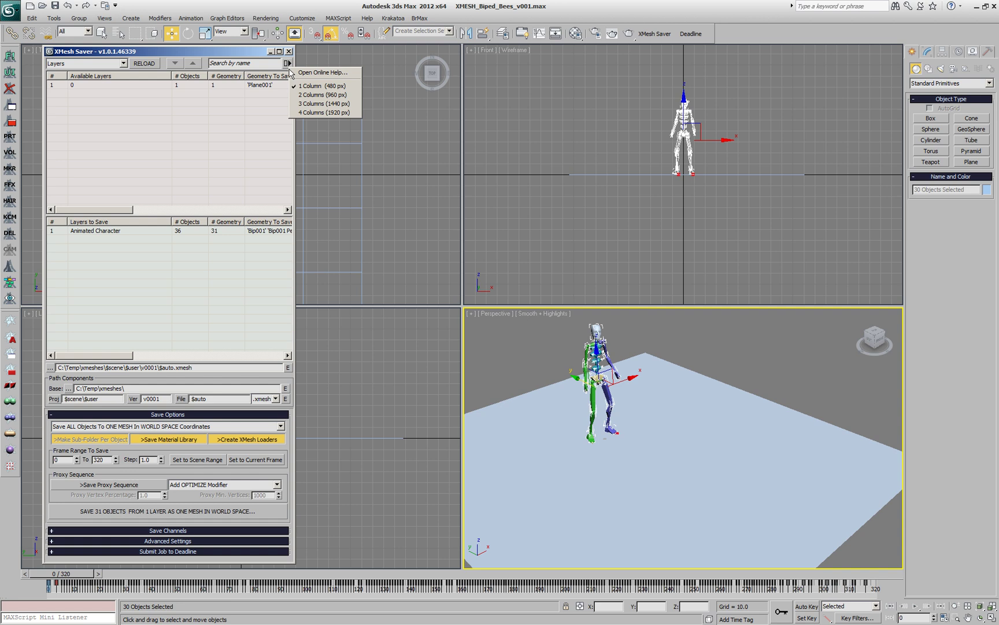
pyautogui.click(306, 95)
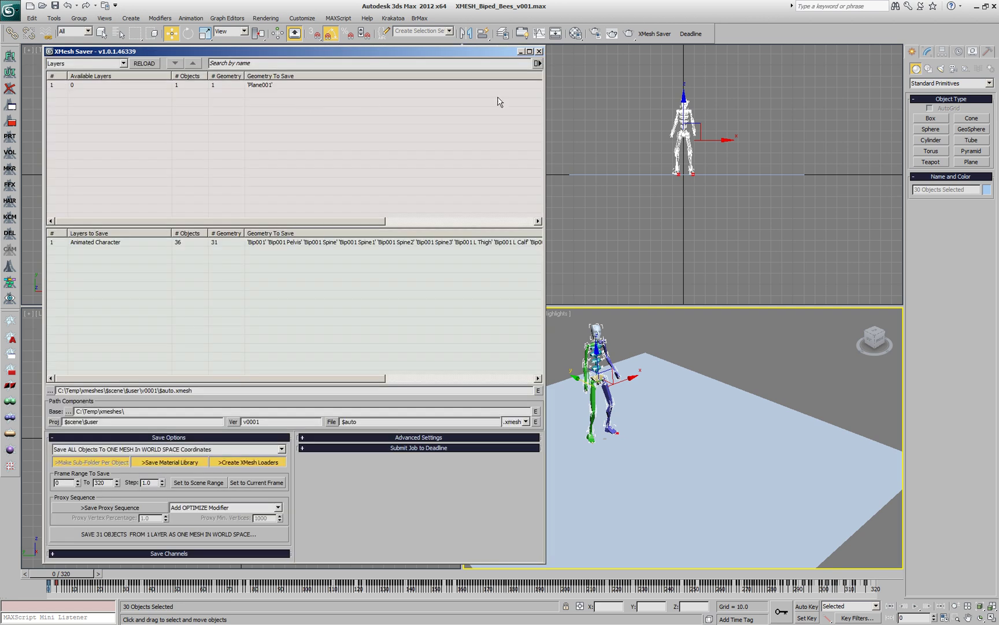
pyautogui.click(538, 63)
pyautogui.click(568, 84)
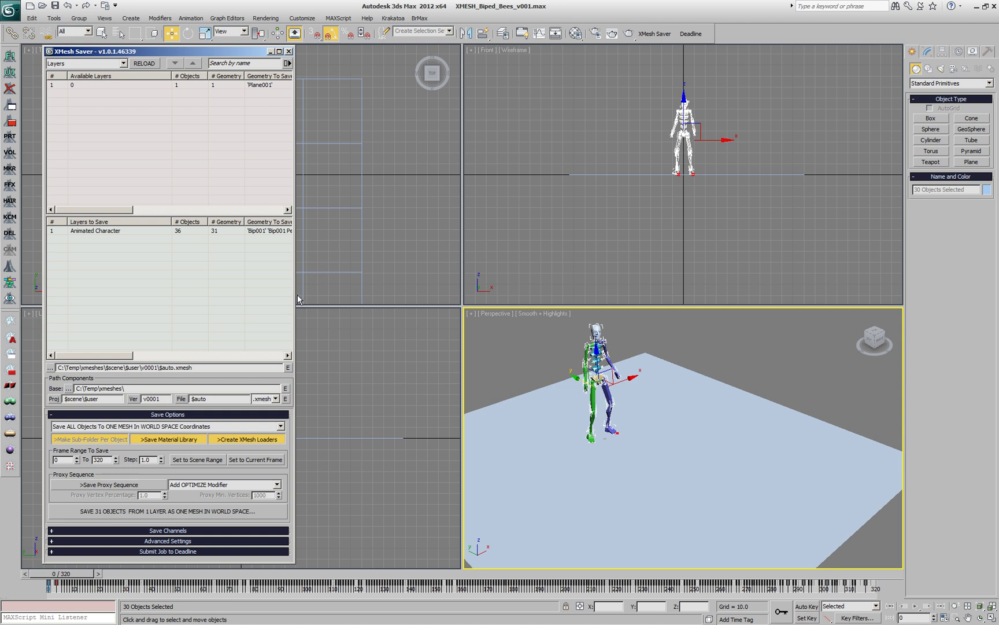
# Step: Save the 31 objects as one world-space mesh sequence from the widened XMesh Saver window
pyautogui.moveTo(294, 295)
pyautogui.mouseDown()
pyautogui.moveTo(797, 305)
pyautogui.moveTo(282, 292)
pyautogui.moveTo(297, 278)
pyautogui.mouseUp()
pyautogui.click(131, 428)
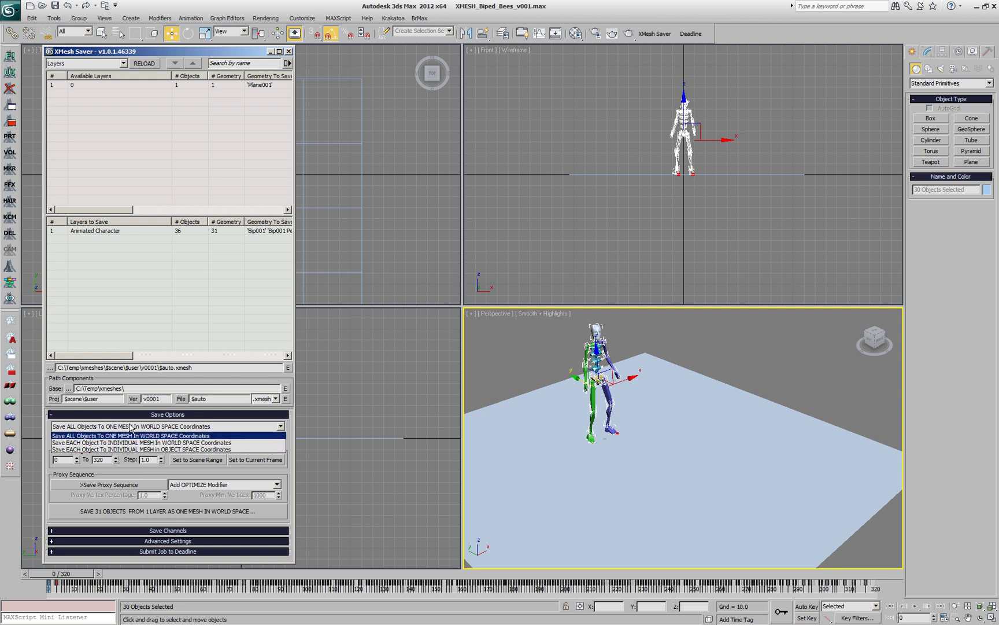
pyautogui.click(188, 437)
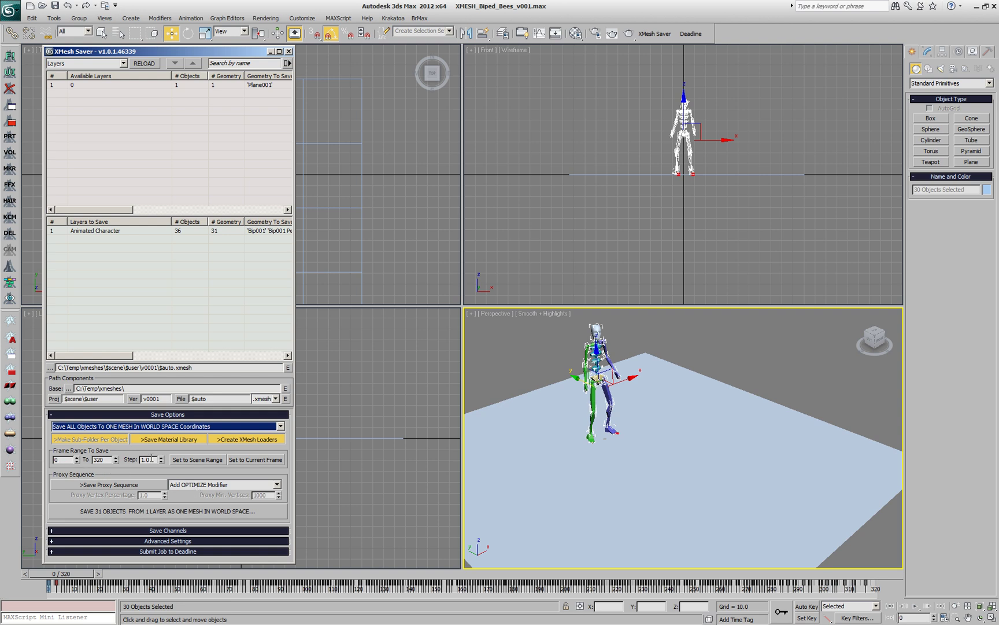
pyautogui.click(147, 512)
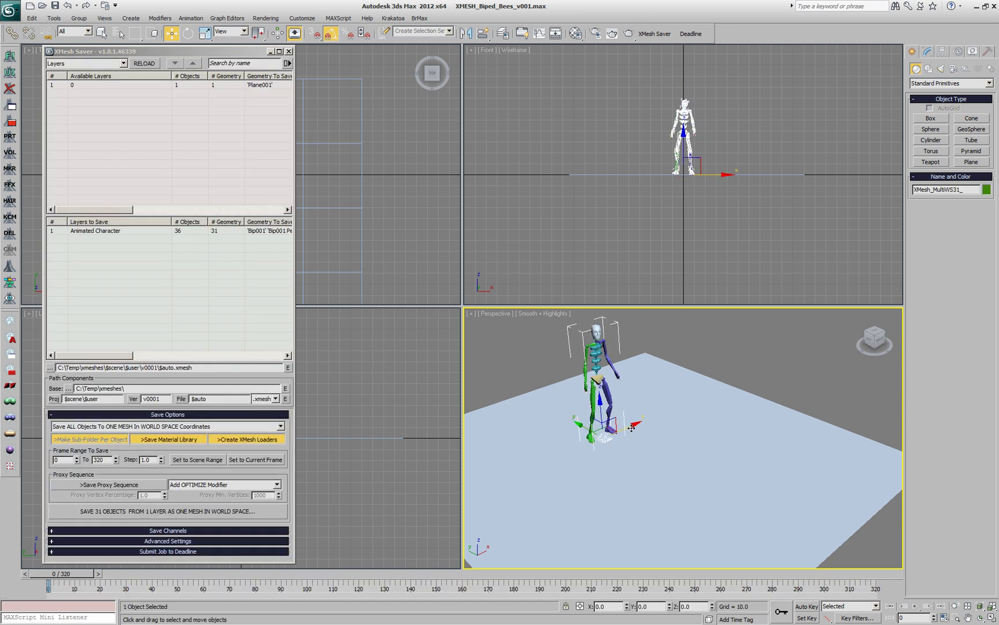
# Step: Move the XMesh loader beside the original character and scrub the walk to compare them
pyautogui.keyDown('shift'); pyautogui.moveTo(631, 427); pyautogui.dragTo(677, 408); pyautogui.keyUp('shift')
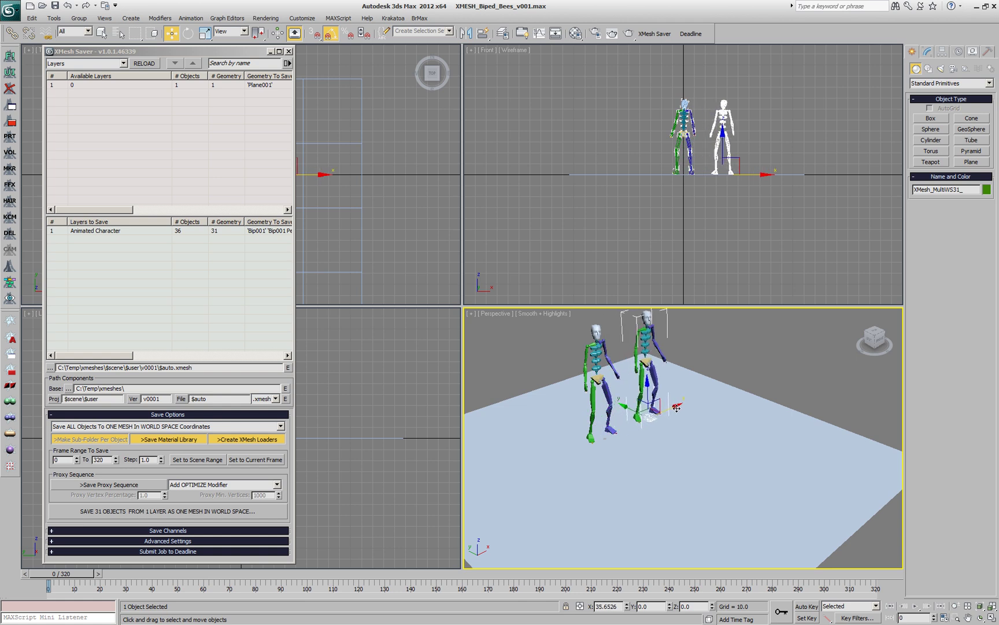
pyautogui.moveTo(86, 573); pyautogui.dragTo(8, 527)
pyautogui.press('w')
# Step: In the Layer Manager, expand XMesh Loaders and hide the Animated Character layer
pyautogui.click(503, 34)
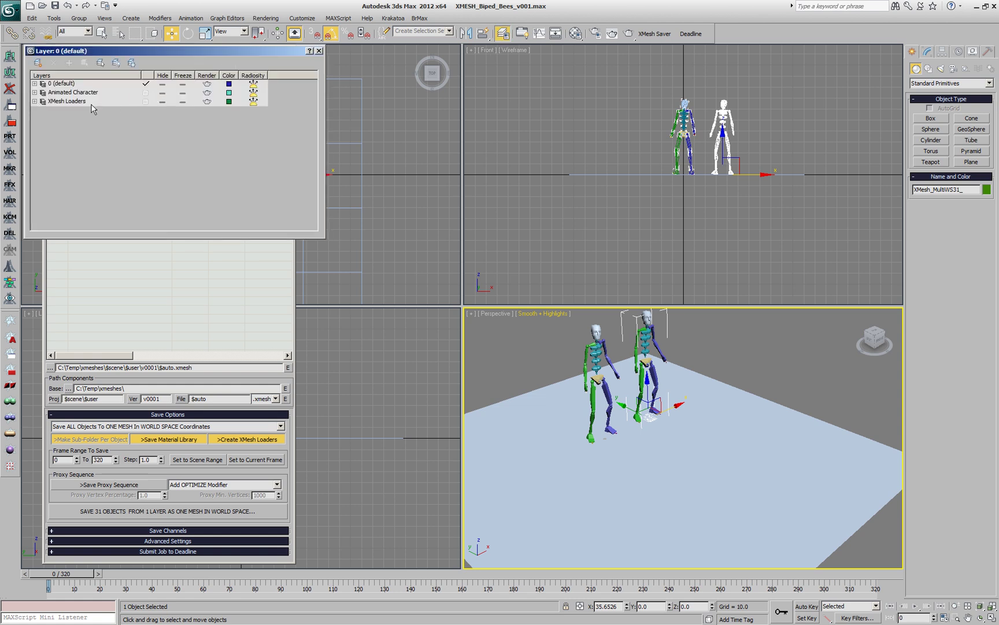
pyautogui.click(35, 102)
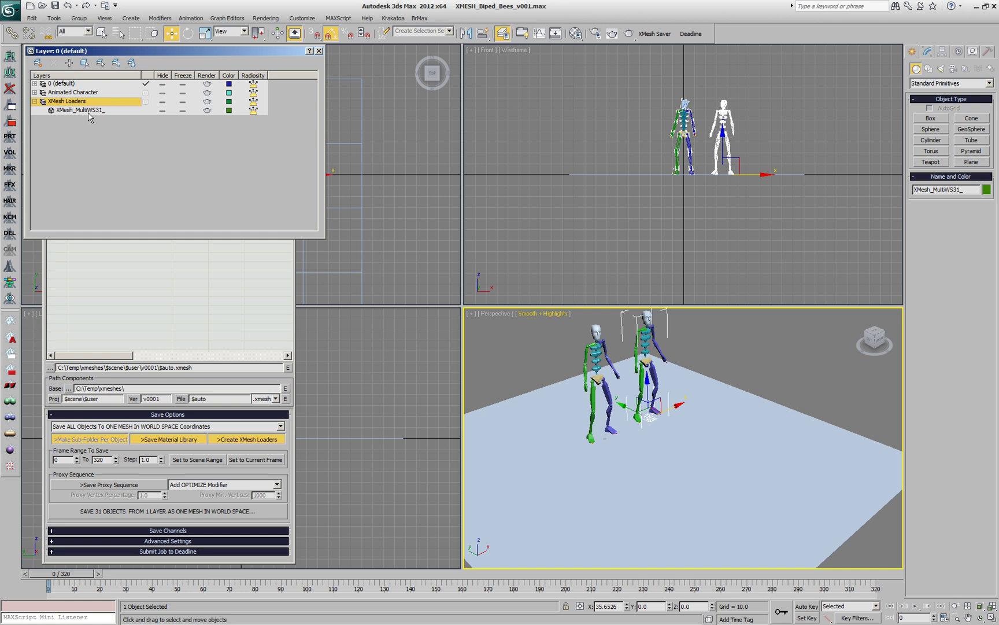
pyautogui.click(162, 93)
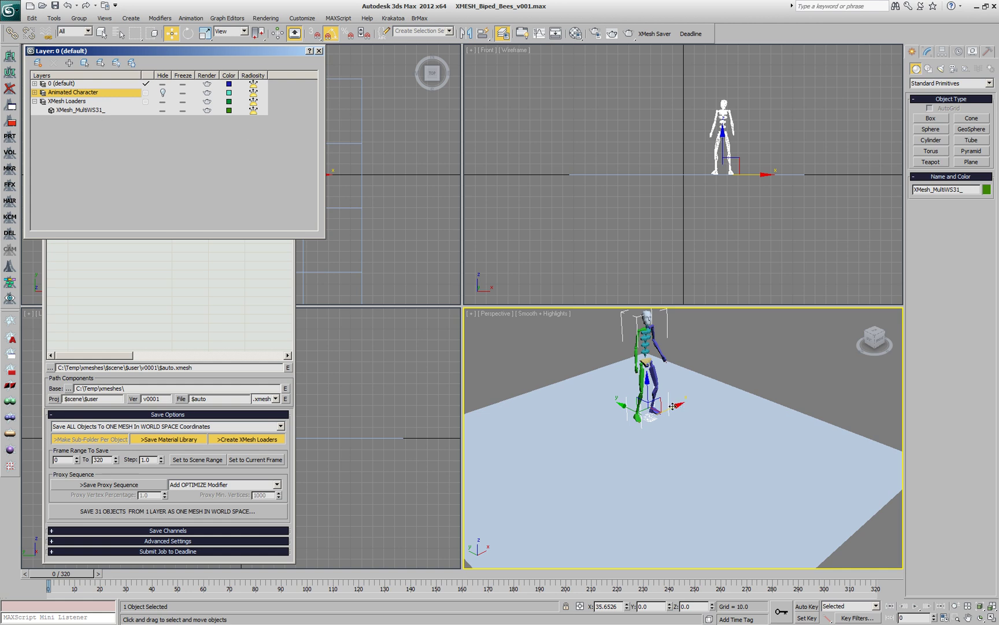
# Step: Shift-drag the loader to create 3 instanced clones in a row
pyautogui.moveTo(673, 406)
pyautogui.mouseDown()
pyautogui.moveTo(614, 433)
pyautogui.moveTo(640, 421)
pyautogui.mouseUp()
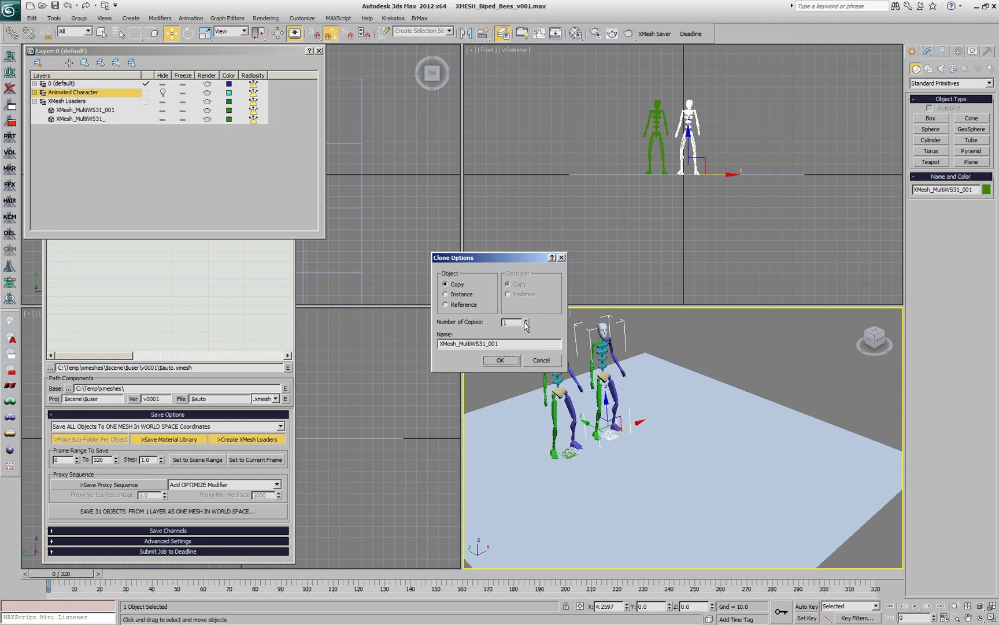
pyautogui.click(454, 295)
pyautogui.click(501, 360)
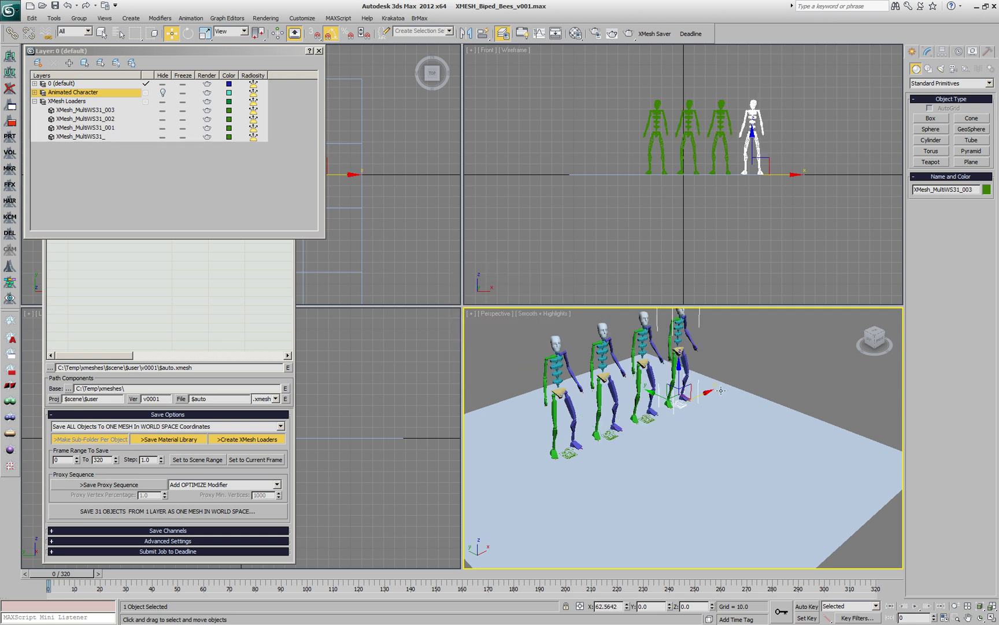
pyautogui.moveTo(57, 575)
pyautogui.mouseDown()
pyautogui.moveTo(865, 555)
pyautogui.moveTo(586, 558)
pyautogui.moveTo(223, 535)
pyautogui.moveTo(52, 555)
pyautogui.mouseUp()
# Step: Select the row of four characters and clone it forward as 2 more copies
pyautogui.moveTo(721, 334); pyautogui.dragTo(738, 346)
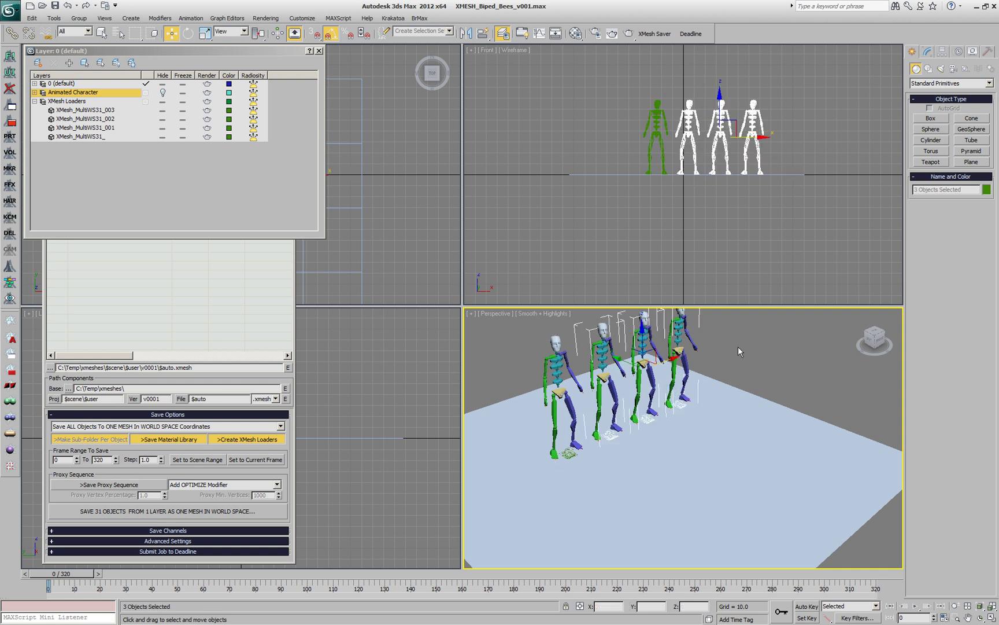
pyautogui.keyDown('ctrl'); pyautogui.click(557, 350); pyautogui.keyUp('ctrl')
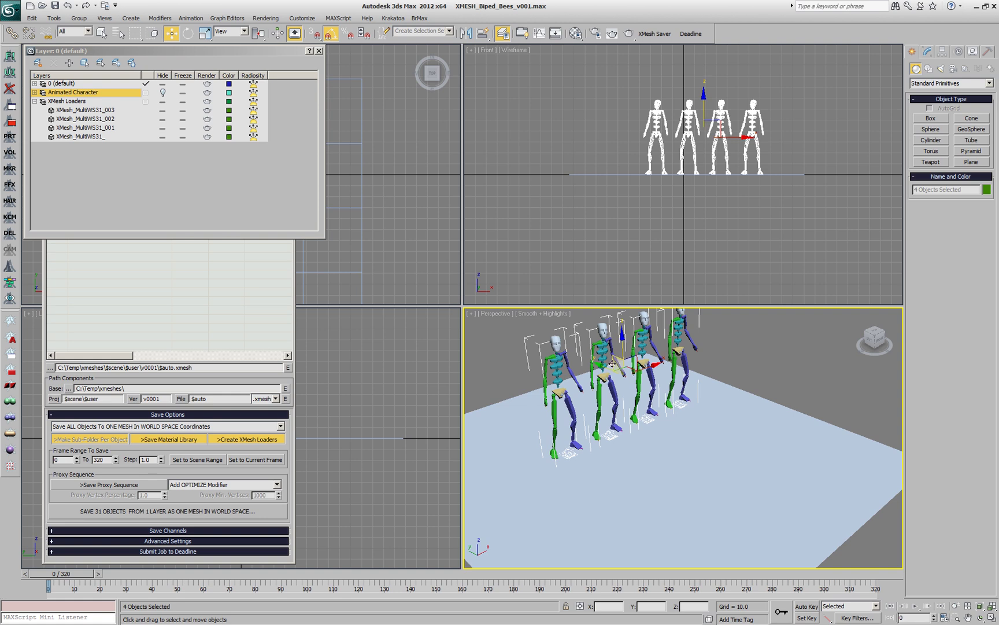
pyautogui.keyDown('shift'); pyautogui.moveTo(615, 365); pyautogui.dragTo(659, 399); pyautogui.keyUp('shift')
pyautogui.click(526, 320)
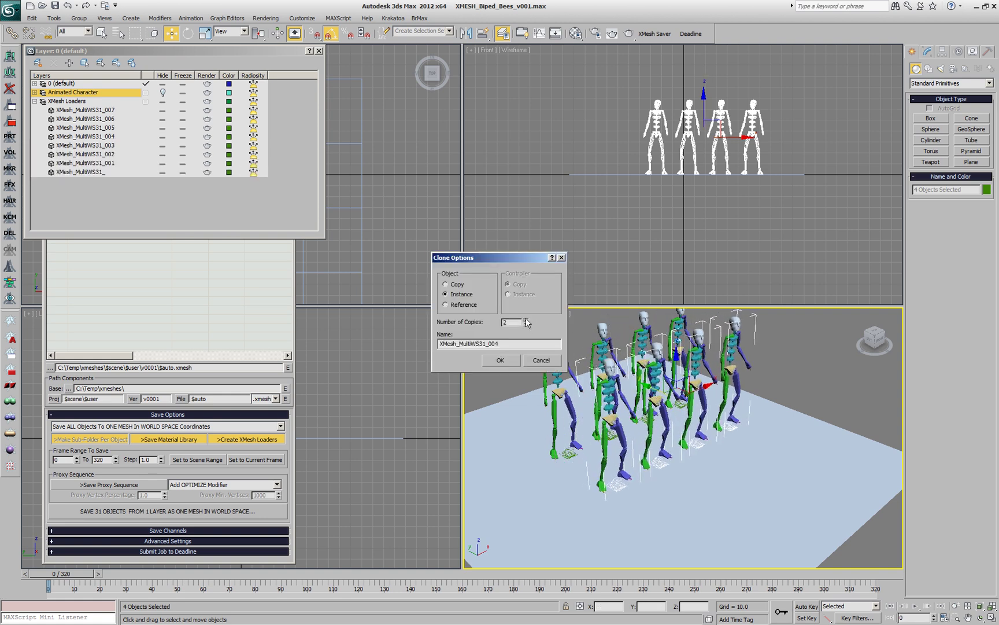
pyautogui.click(509, 361)
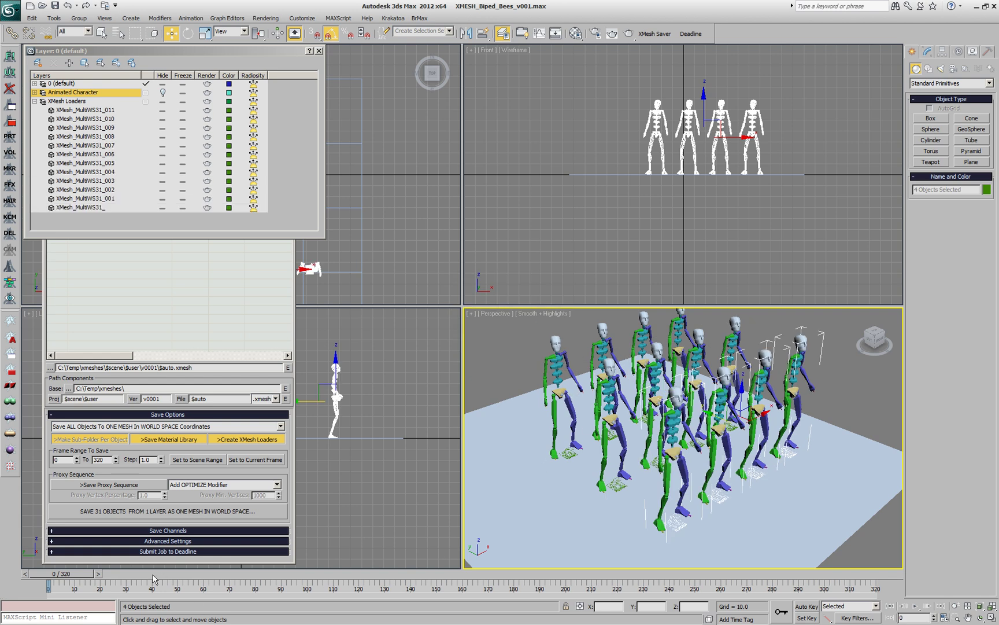
pyautogui.moveTo(77, 576); pyautogui.dragTo(49, 575)
# Step: Give XMesh_MultiWS31_008 a Frame Offset of 78 in the Modify panel
pyautogui.press('w')
pyautogui.click(835, 380)
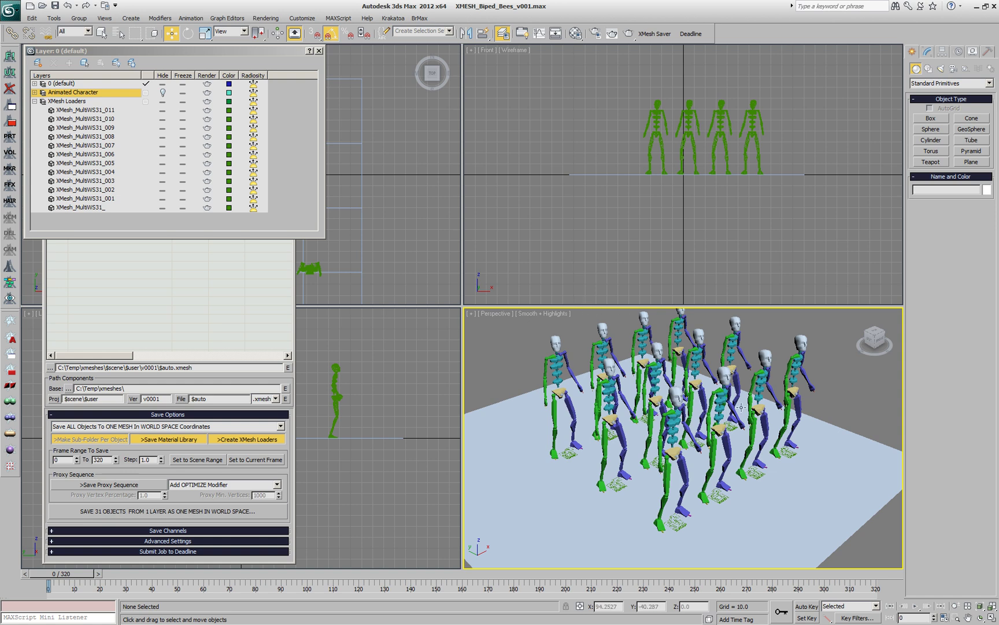
pyautogui.click(769, 361)
pyautogui.click(930, 52)
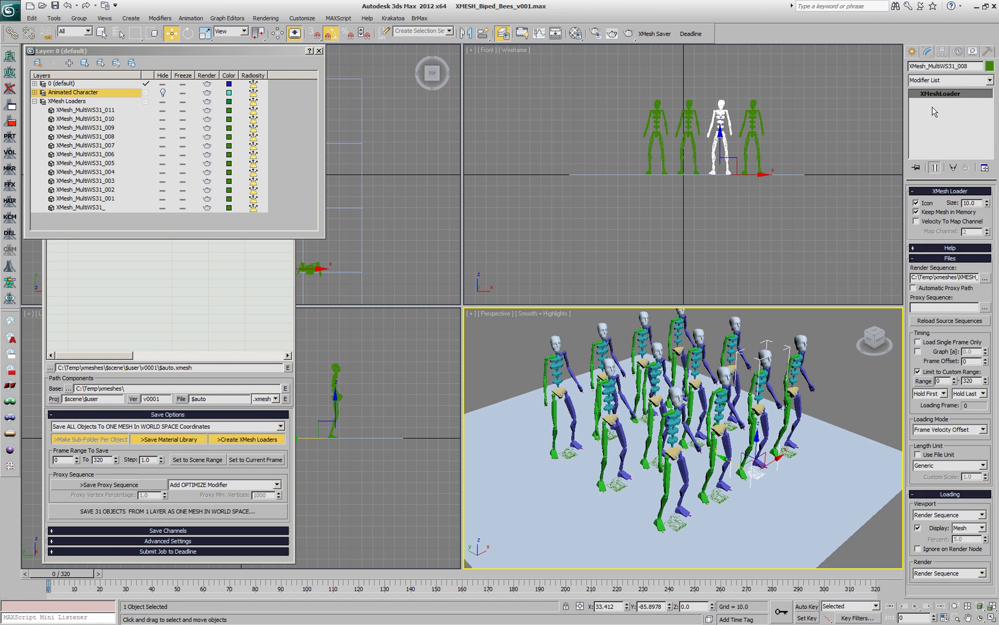
pyautogui.click(954, 169)
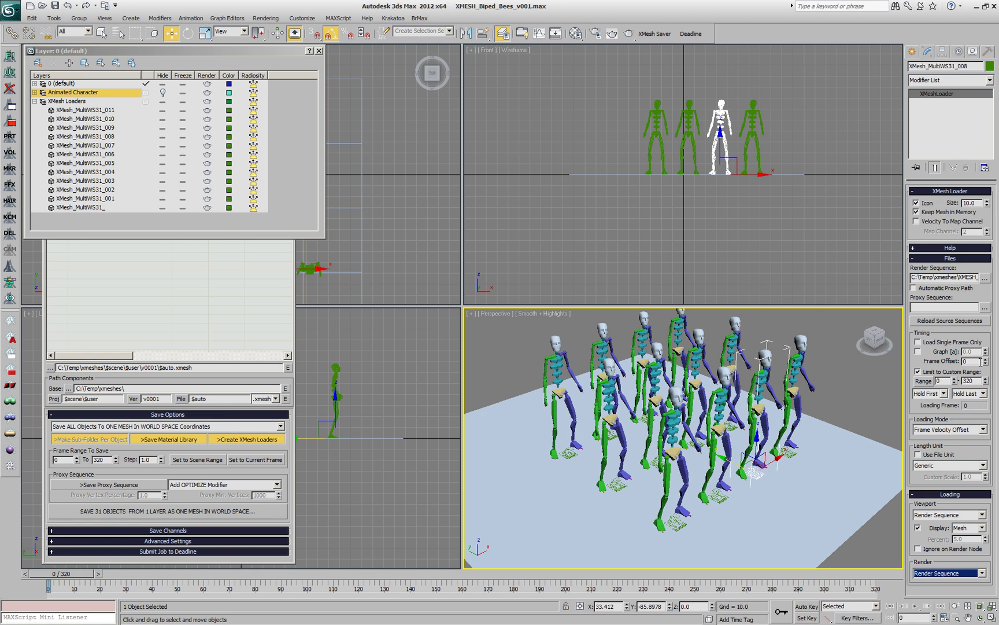
pyautogui.moveTo(986, 361); pyautogui.dragTo(995, 321)
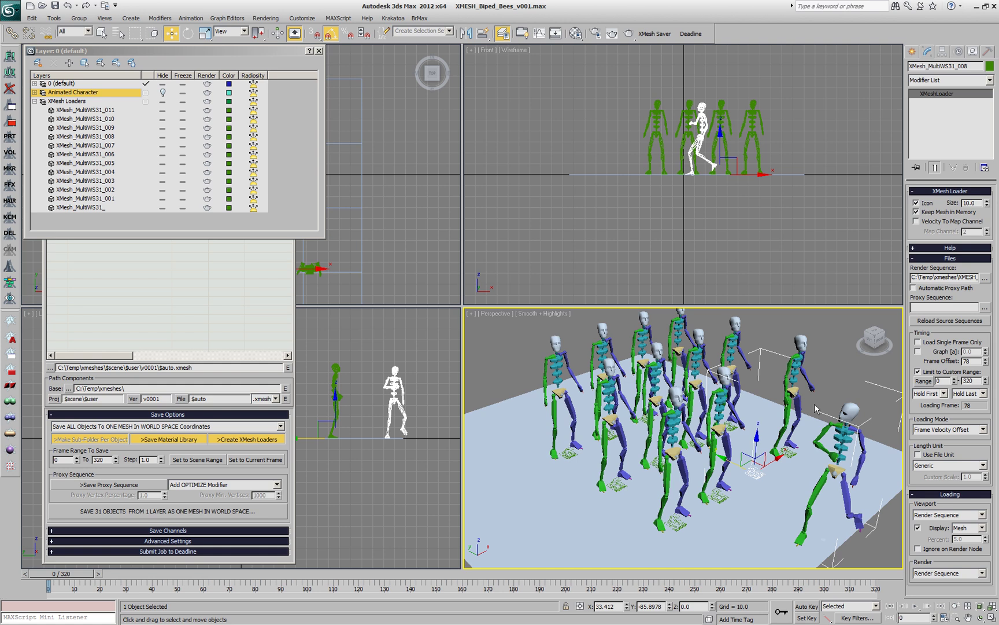
pyautogui.click(97, 111)
# Step: Select all eleven copied loaders (001–011) from the layer rows and delete them
pyautogui.keyDown('shift'); pyautogui.click(98, 202); pyautogui.keyUp('shift')
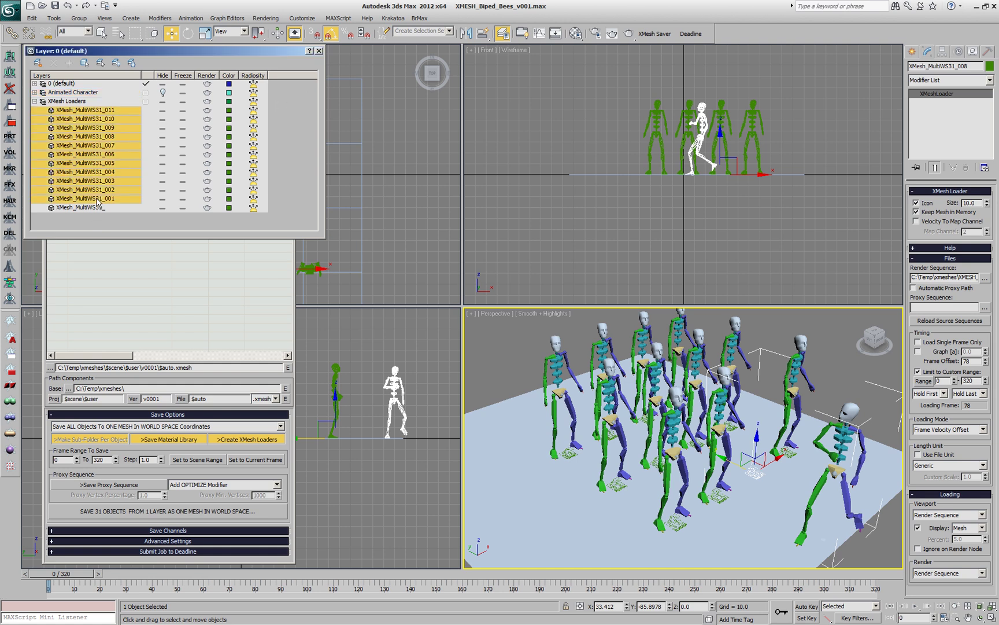
pyautogui.rightClick(98, 203)
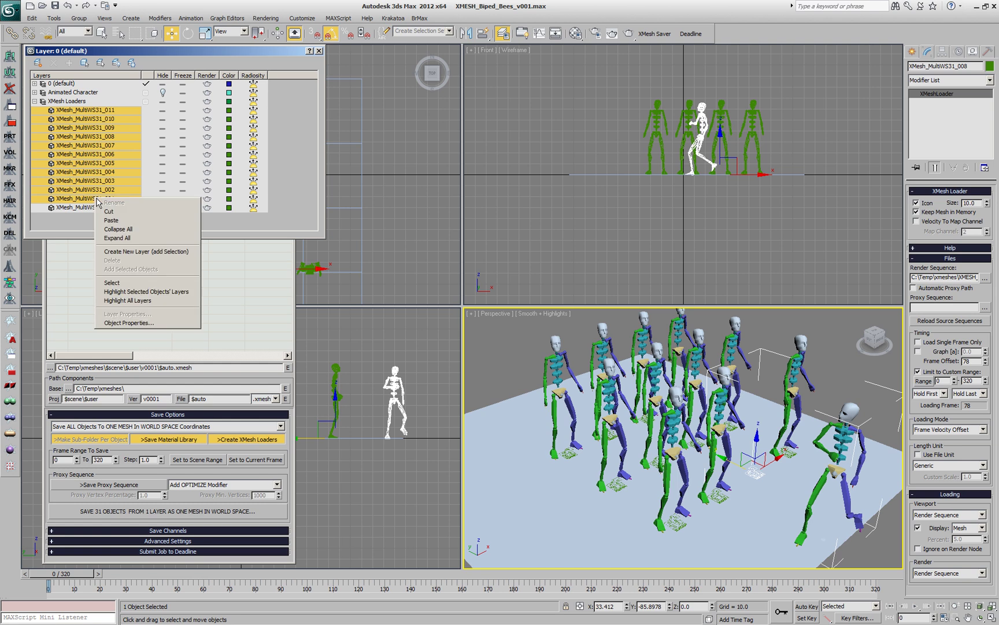
pyautogui.click(145, 284)
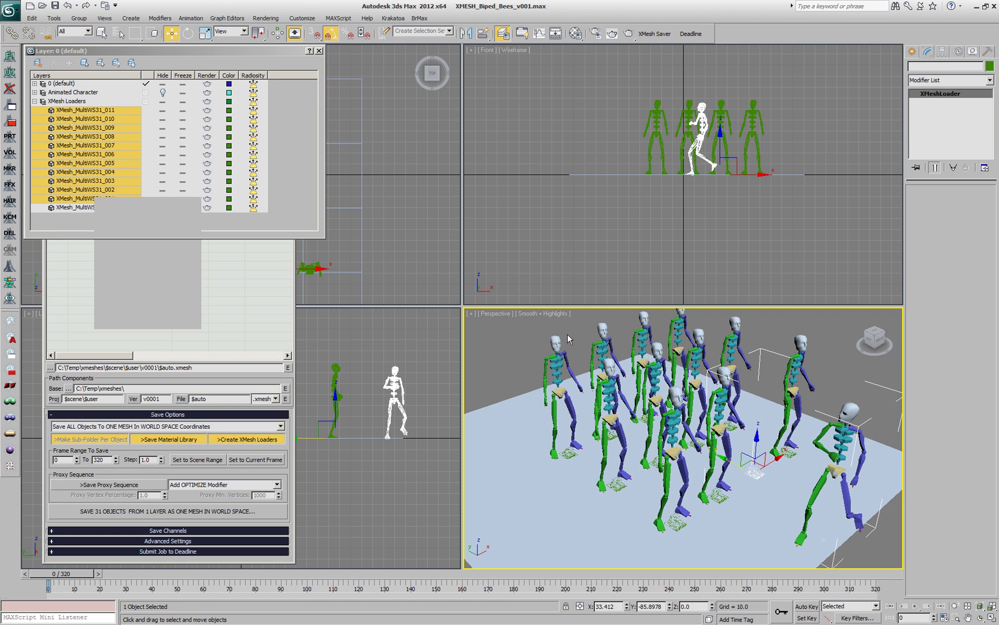
pyautogui.press('Delete')
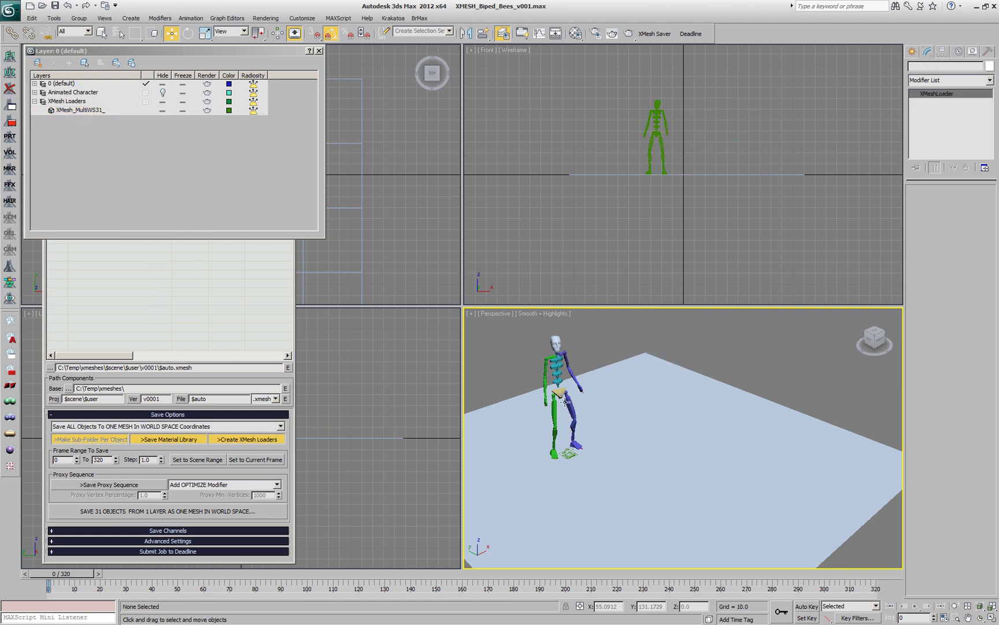
# Step: Clone the remaining XMesh_MultiWS31_ loader into three copies, forming a row of four
pyautogui.click(578, 452)
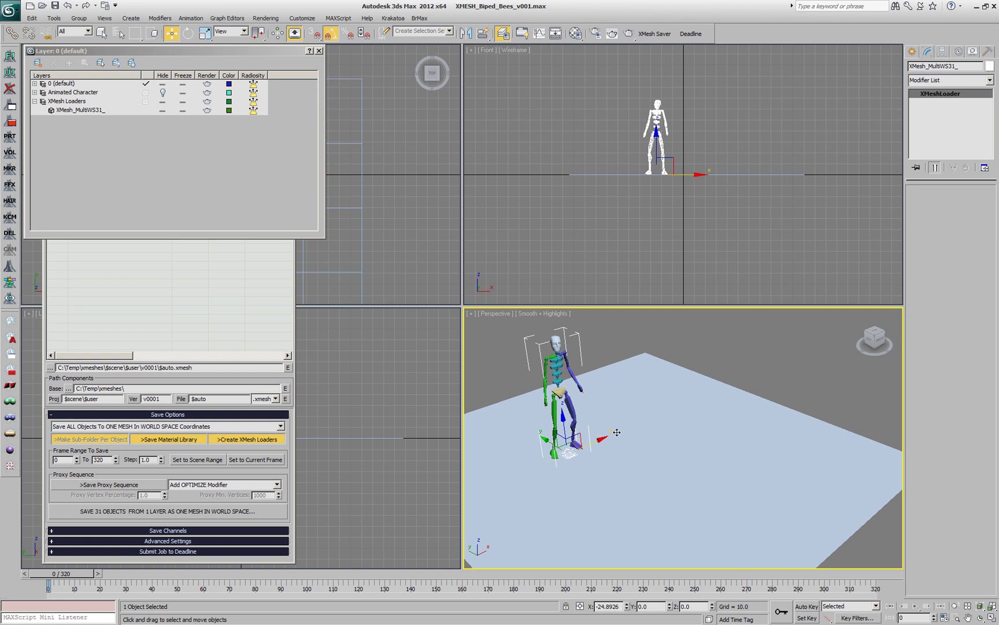
pyautogui.keyDown('shift'); pyautogui.moveTo(617, 432); pyautogui.dragTo(647, 420); pyautogui.keyUp('shift')
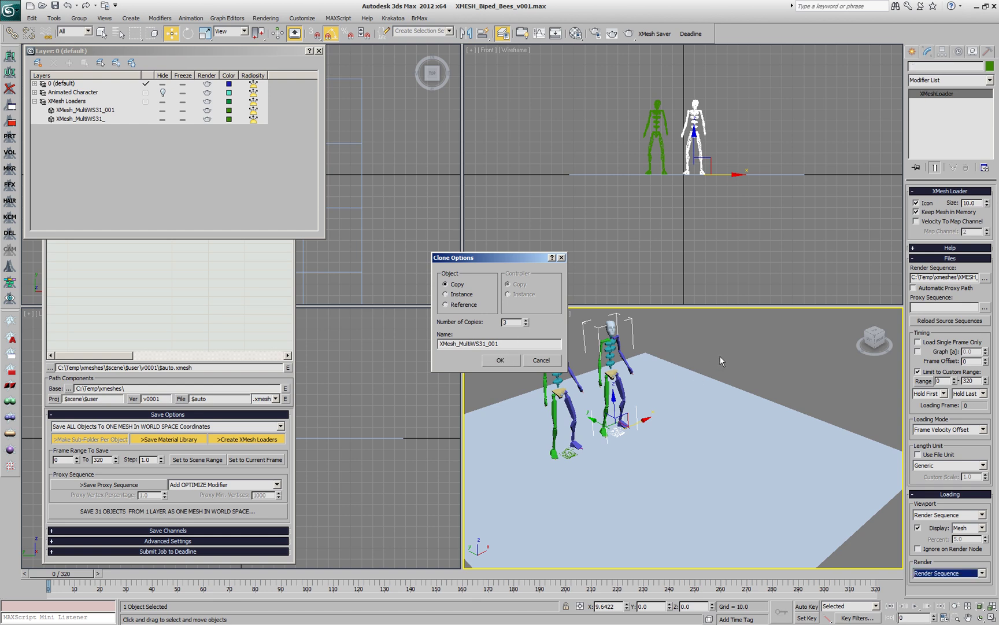
pyautogui.press('Return')
# Step: Copy the row of four skeletons three times into a 4-by-4 grid and select all sixteen
pyautogui.keyDown('ctrl'); pyautogui.click(652, 330); pyautogui.keyUp('ctrl')
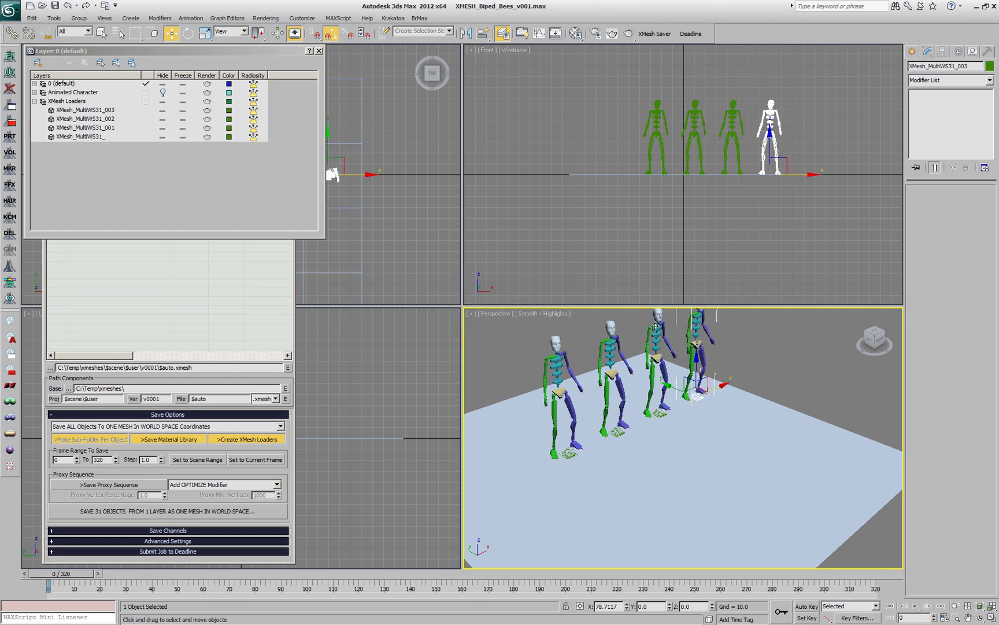
pyautogui.keyDown('ctrl'); pyautogui.click(611, 343); pyautogui.keyUp('ctrl')
pyautogui.keyDown('ctrl'); pyautogui.click(554, 347); pyautogui.keyUp('ctrl')
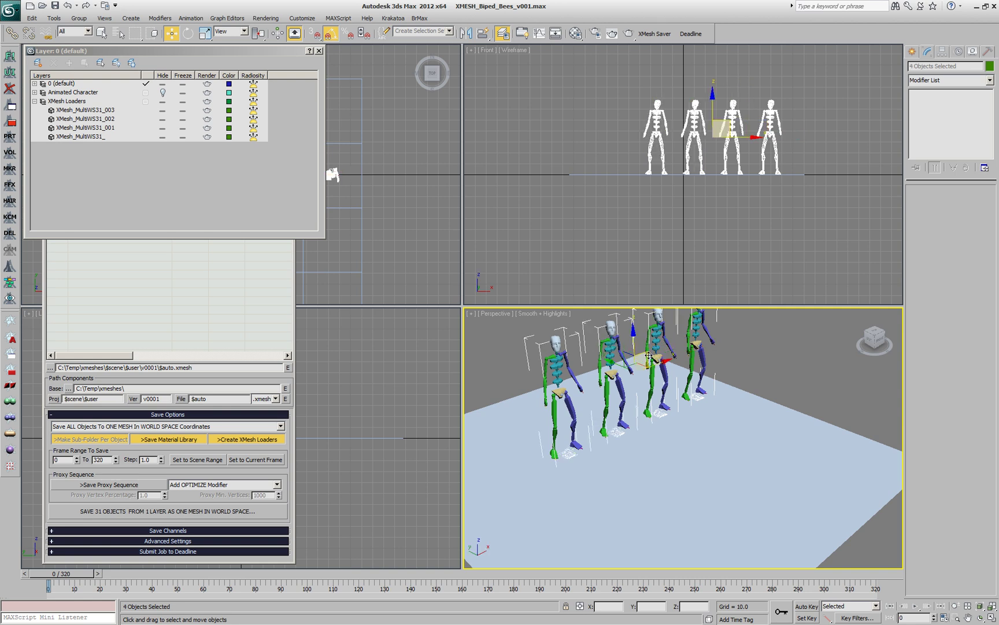
pyautogui.moveTo(659, 363)
pyautogui.mouseDown()
pyautogui.moveTo(613, 378)
pyautogui.moveTo(620, 416)
pyautogui.mouseUp()
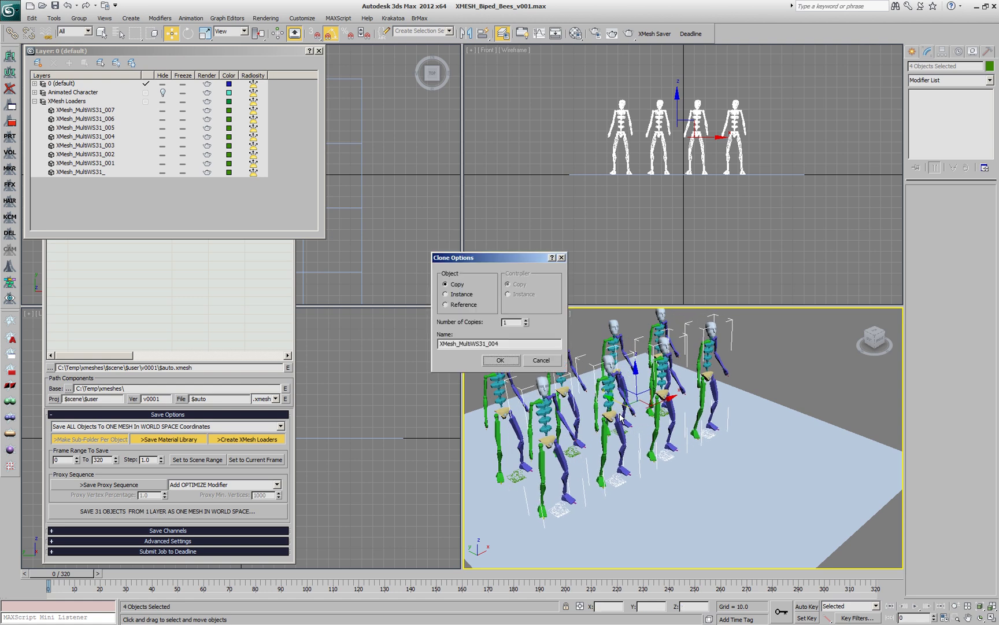
pyautogui.click(503, 360)
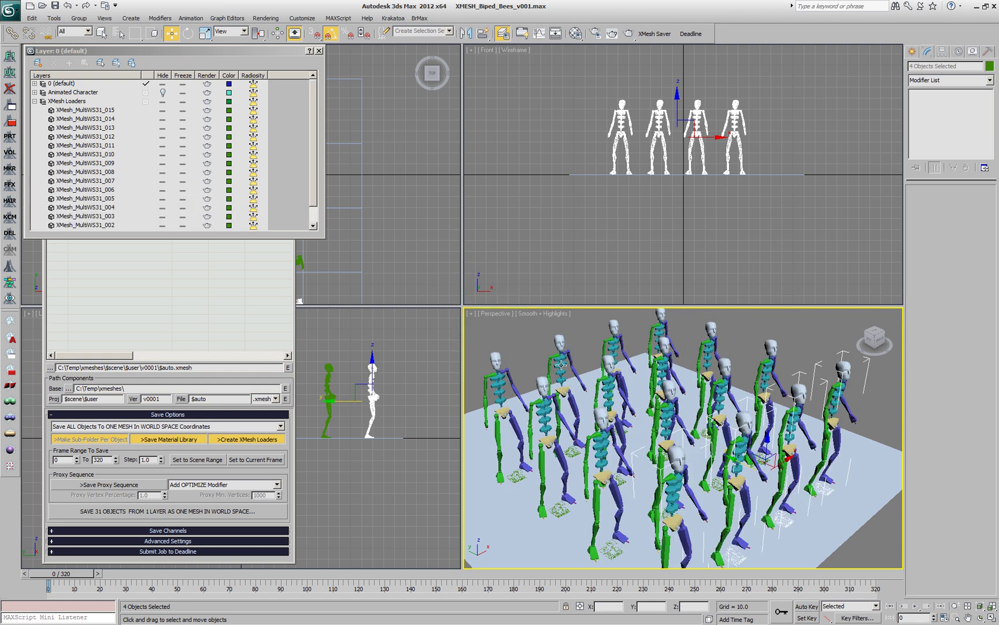
pyautogui.moveTo(770, 161); pyautogui.dragTo(567, 103)
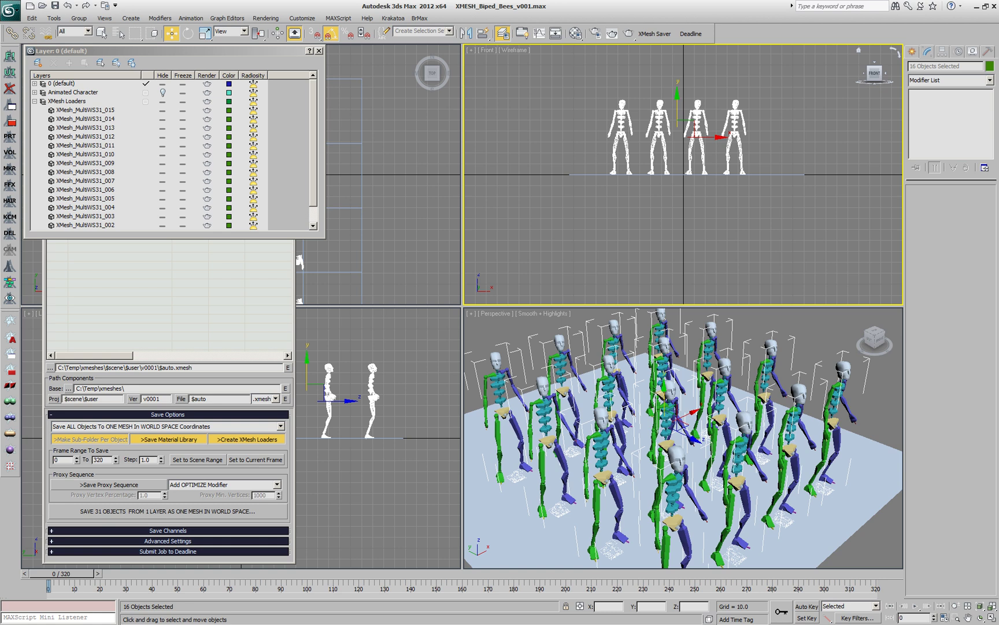
# Step: Open the MAXScript Listener with F11 and resize it above the viewports
pyautogui.press('F11')
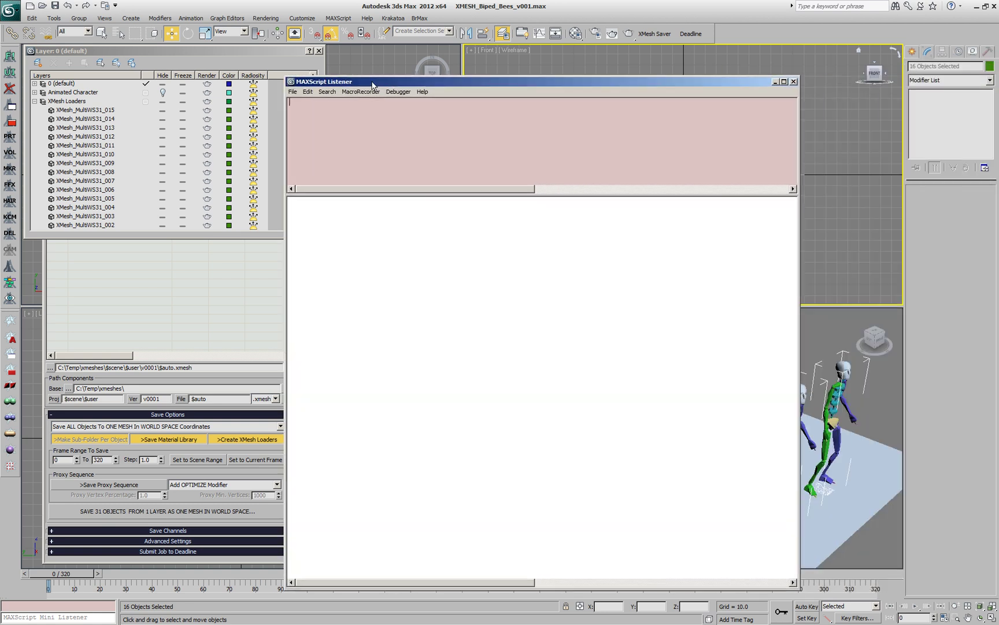
pyautogui.moveTo(736, 592); pyautogui.dragTo(682, 282)
pyautogui.moveTo(622, 87); pyautogui.dragTo(667, 73)
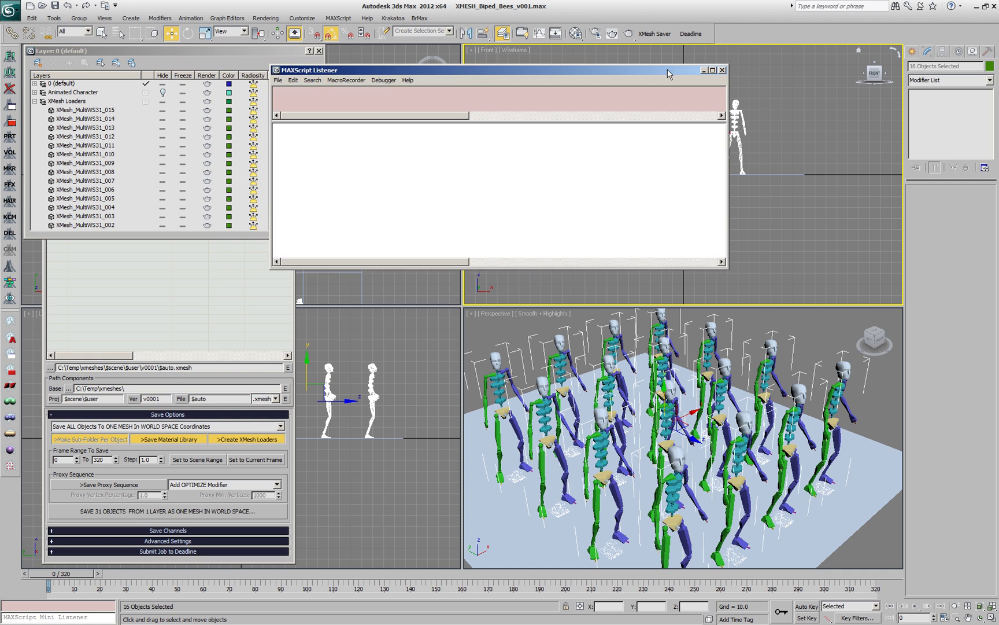
# Step: List one XMesh loader's properties with 'show $', locate frameOffset, then clear the output
pyautogui.middleClick(775, 346)
pyautogui.click(488, 155)
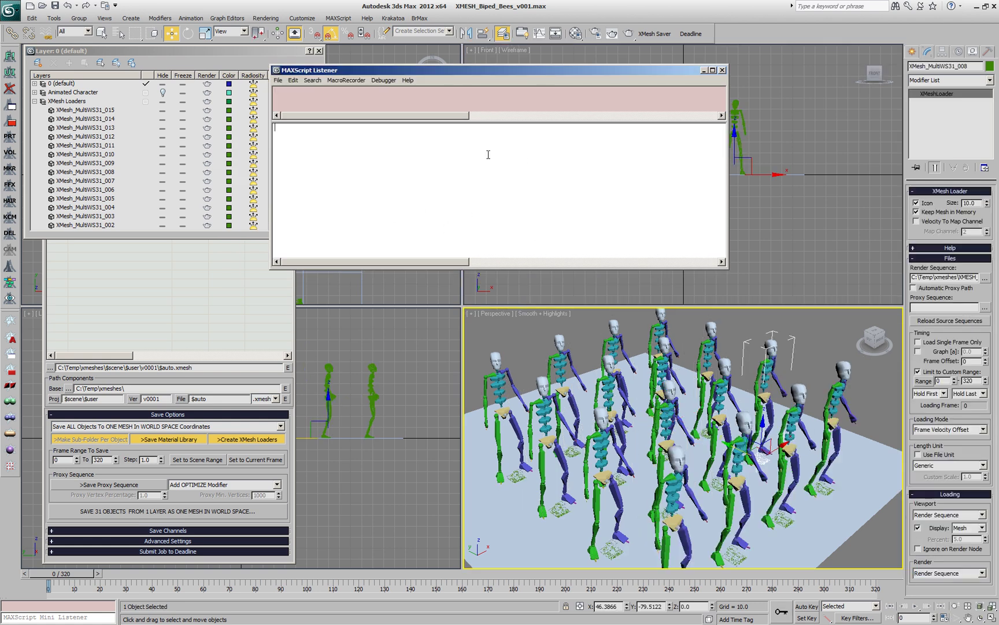
pyautogui.write('show $')
pyautogui.press('Return')
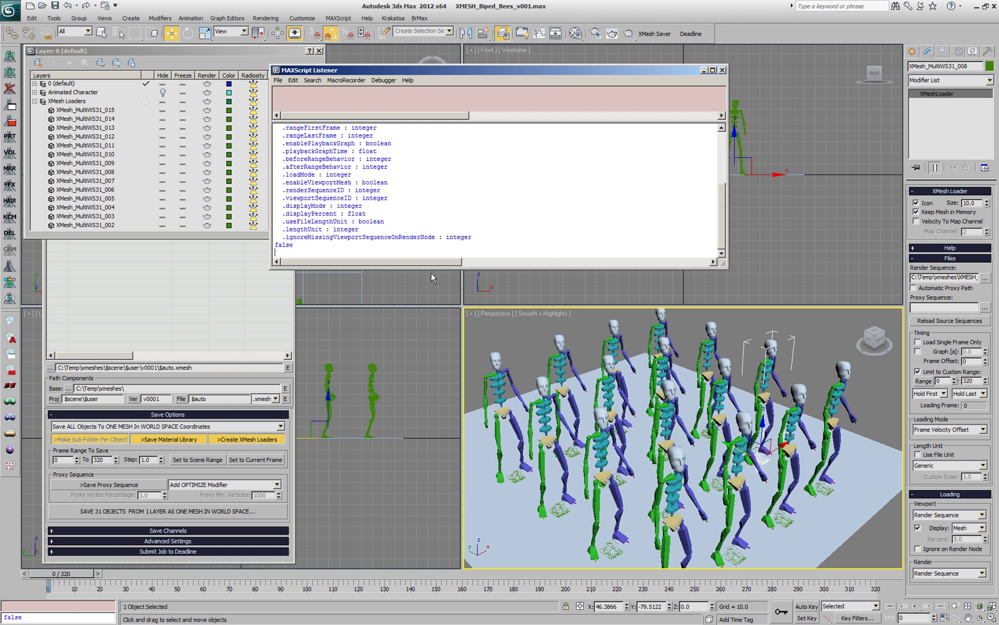
pyautogui.moveTo(431, 269); pyautogui.dragTo(431, 346)
pyautogui.click(446, 299)
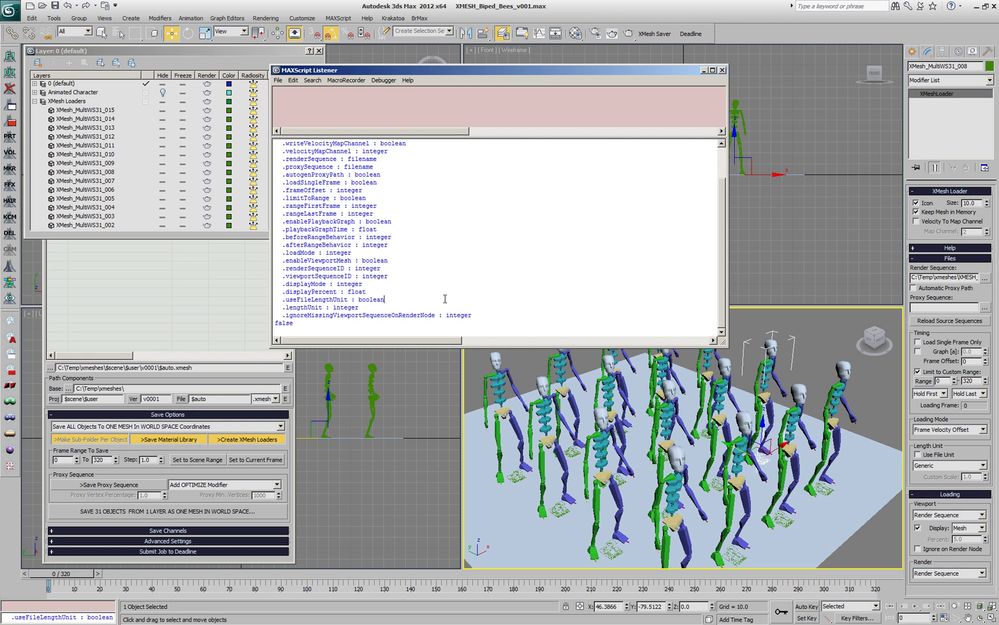
pyautogui.scroll(1, 393, 275)
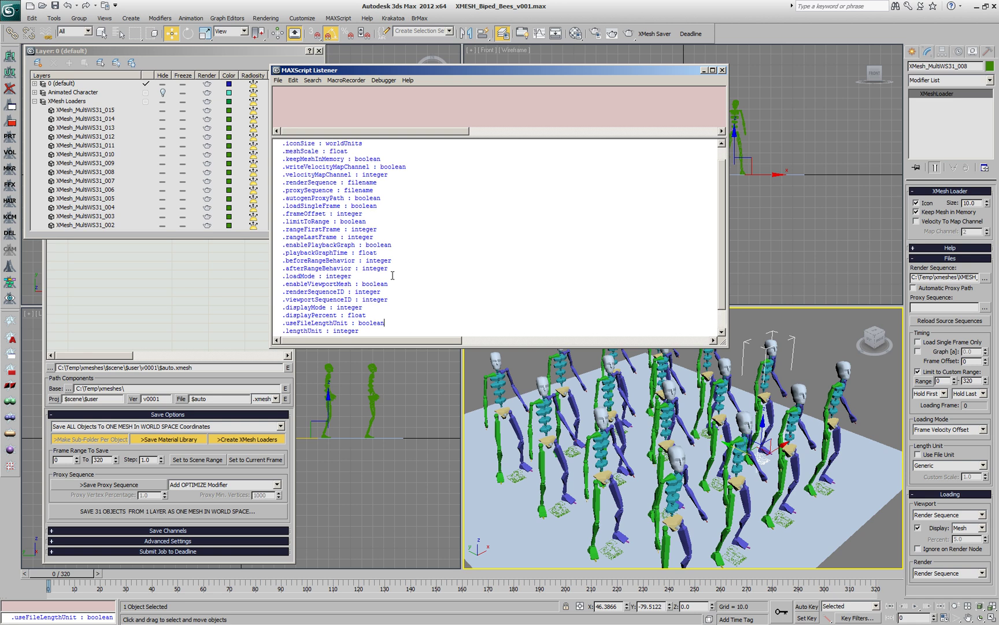
pyautogui.doubleClick(306, 213)
pyautogui.click(474, 237)
pyautogui.hotkey('ctrl', 'a')
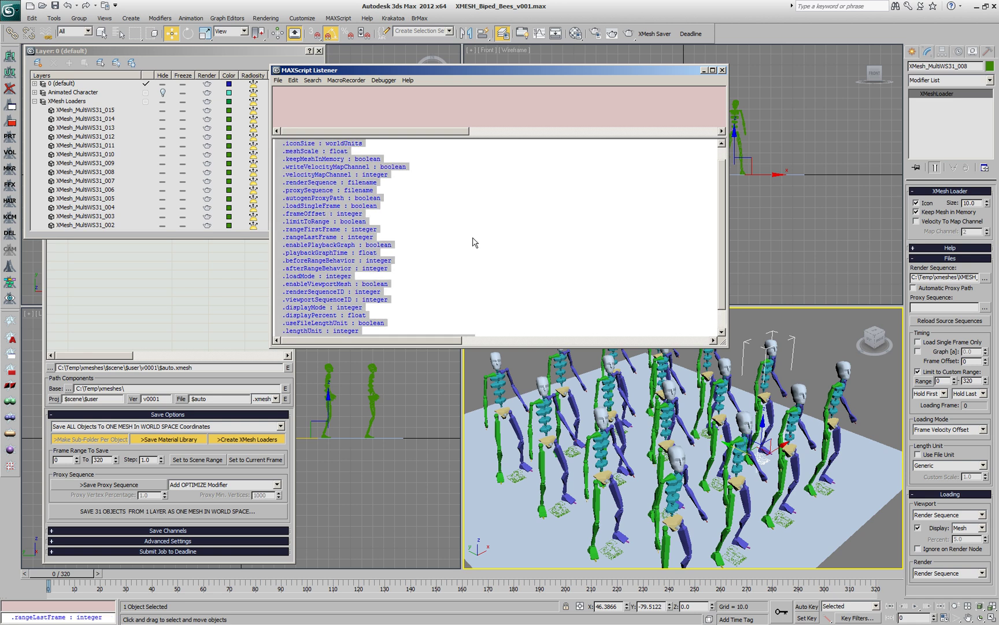
pyautogui.press('Delete')
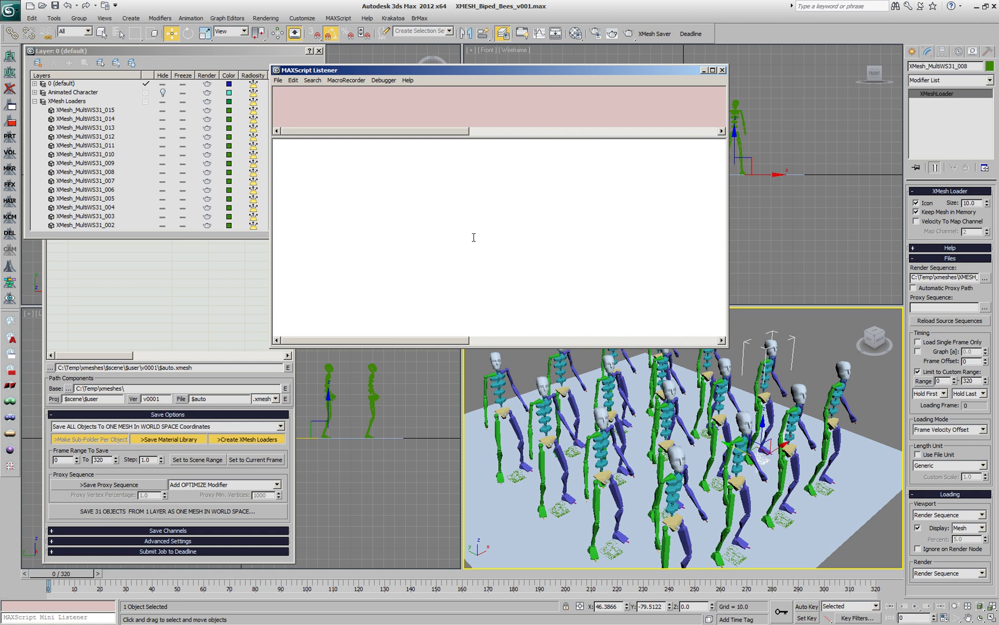
# Step: Set every $Xmesh* loader's frameOffset to 10, then to random 0–100 via a loop, and scrub
pyautogui.write('$Xmesh*.frameOffset')
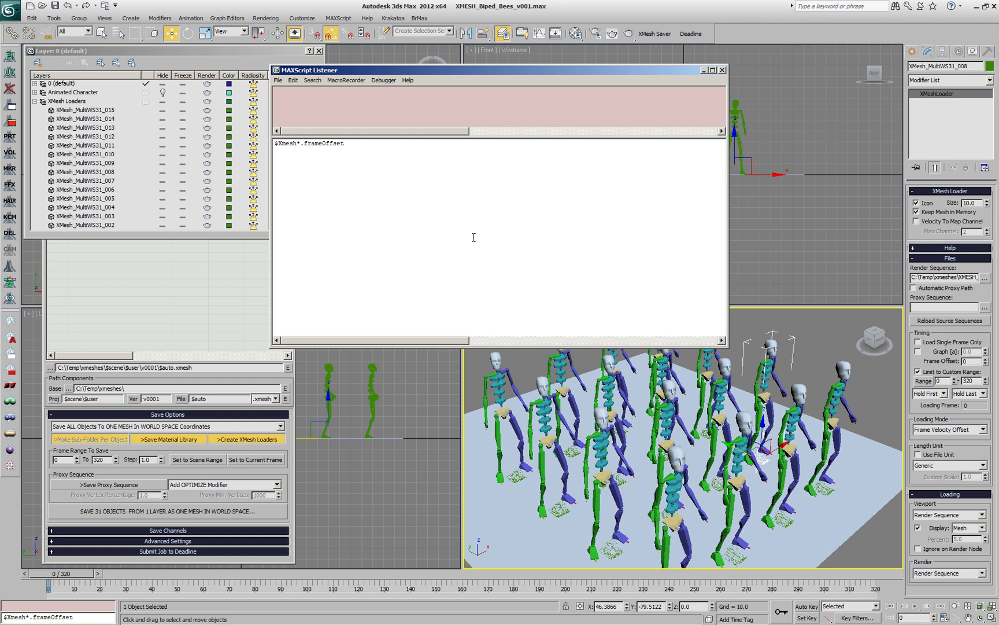
pyautogui.write(' = 10')
pyautogui.press('Return')
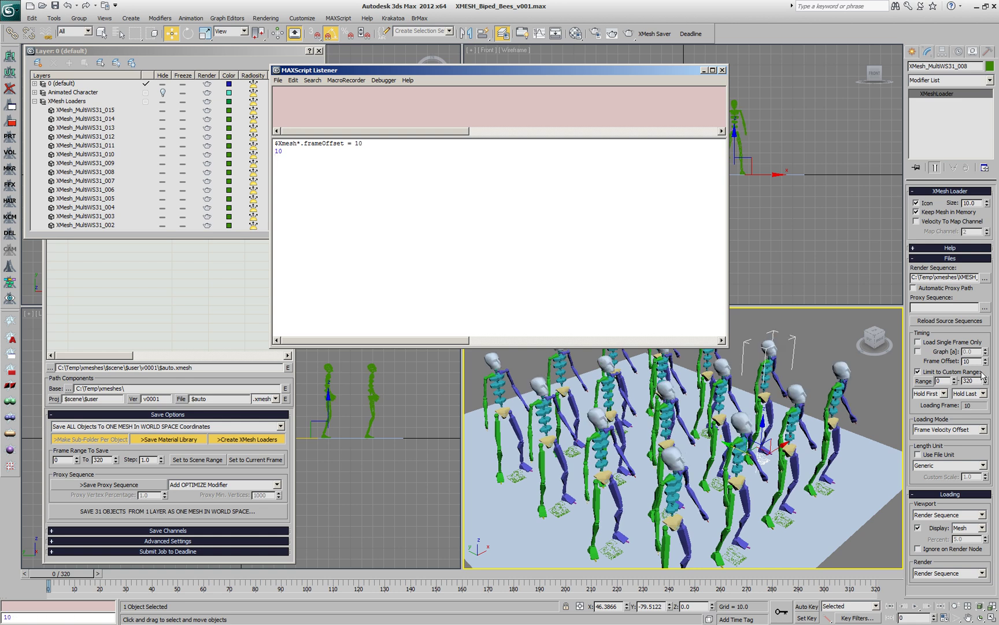
pyautogui.click(301, 142)
pyautogui.press('Home')
pyautogui.write('for o in ')
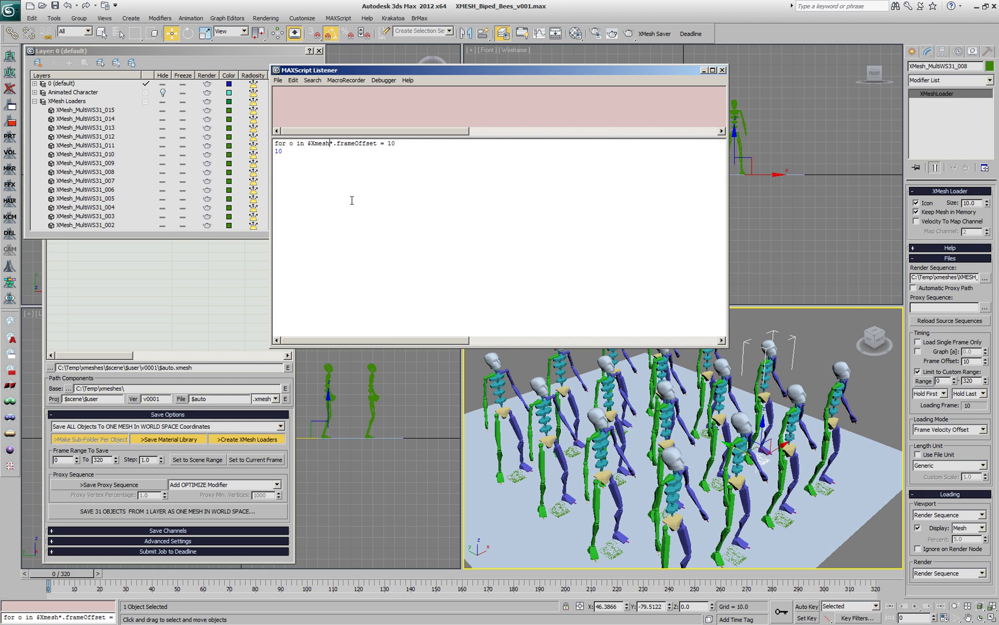
pyautogui.write(' d')
pyautogui.write('o ')
pyautogui.write('o')
pyautogui.write('ndoi')
pyautogui.write('10')
pyautogui.write('0')
pyautogui.press('Return')
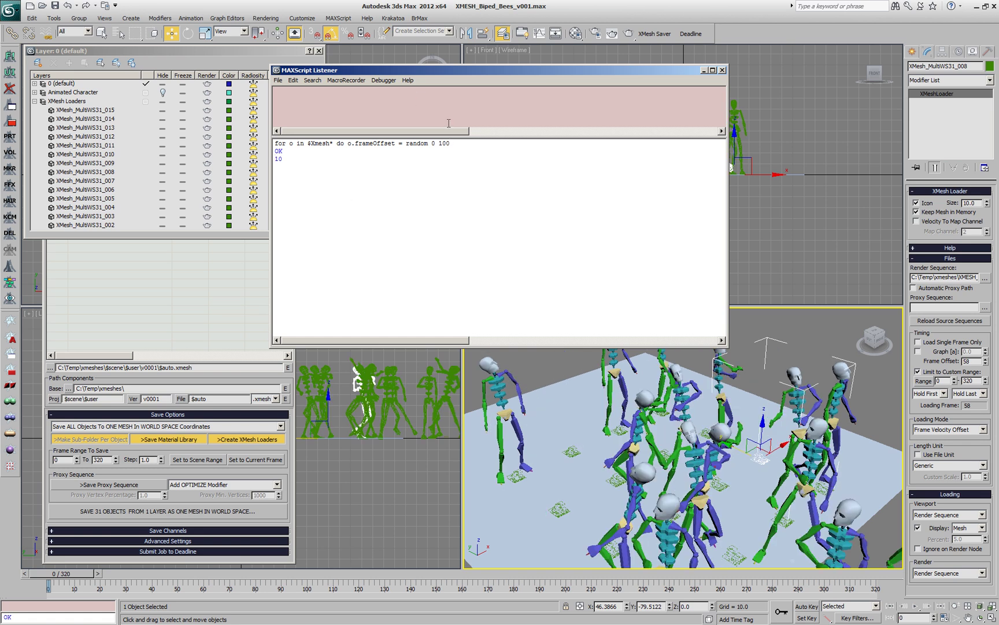
pyautogui.moveTo(81, 574); pyautogui.dragTo(457, 581)
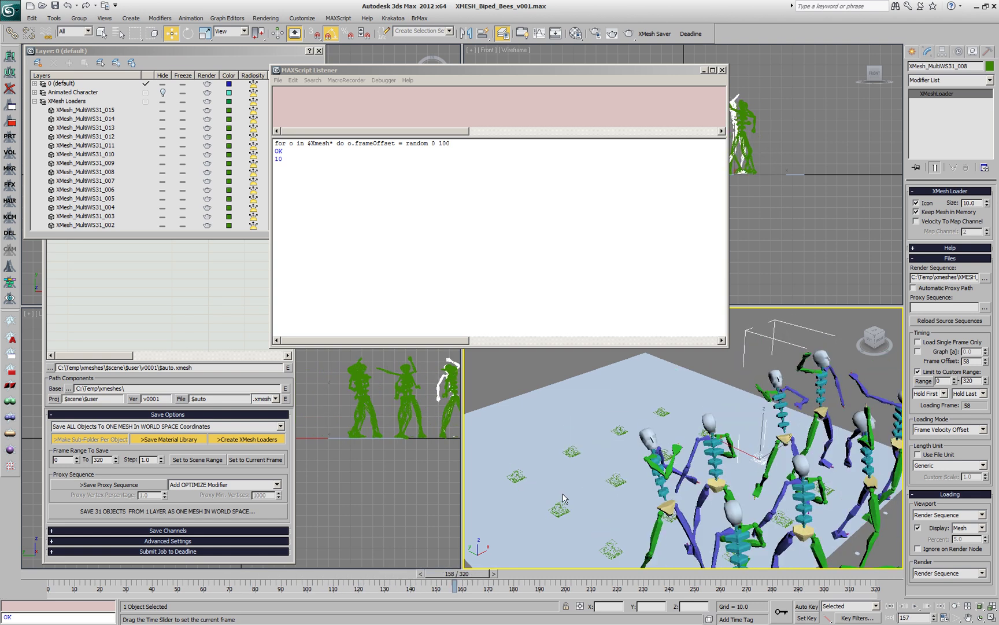
# Step: Give the ground plane Length 500 and Width 400, then scrub the timeline to check the characters
pyautogui.click(725, 362)
pyautogui.scroll(-5, 725, 362)
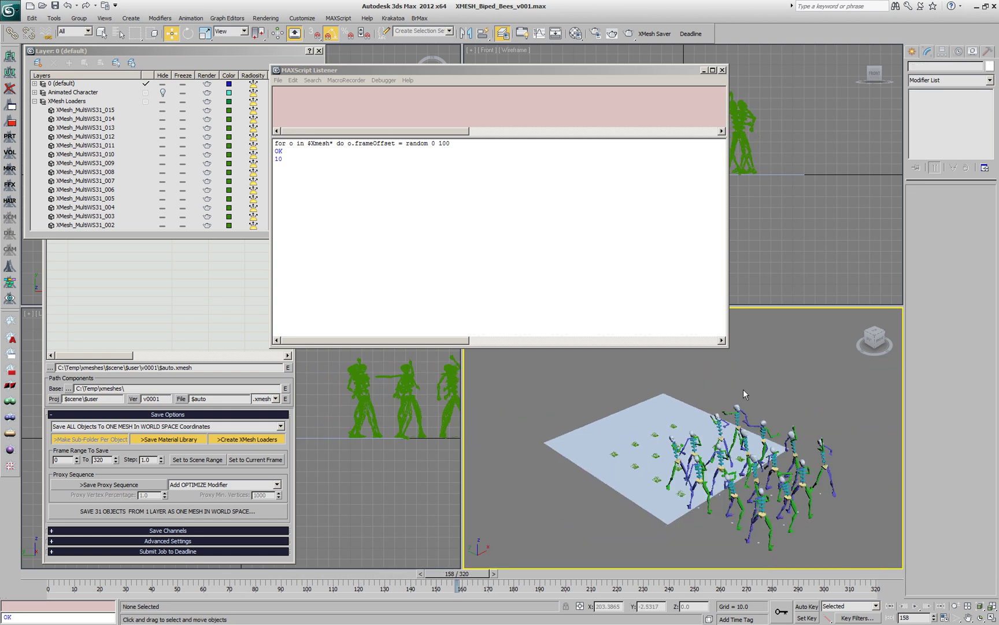
pyautogui.click(659, 509)
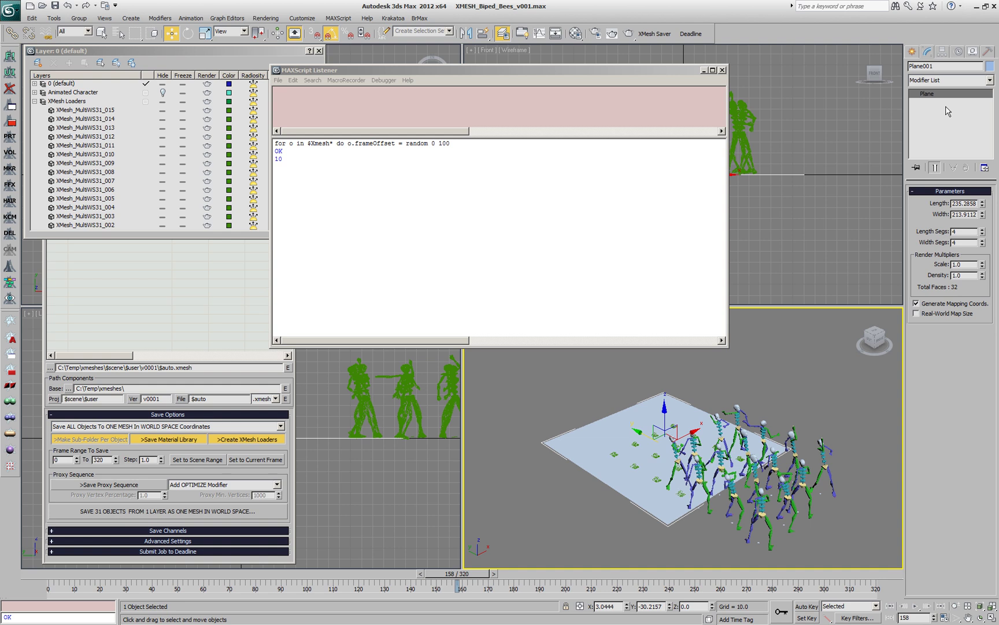
pyautogui.doubleClick(966, 203)
pyautogui.write('500')
pyautogui.press('Tab')
pyautogui.write('400')
pyautogui.press('Return')
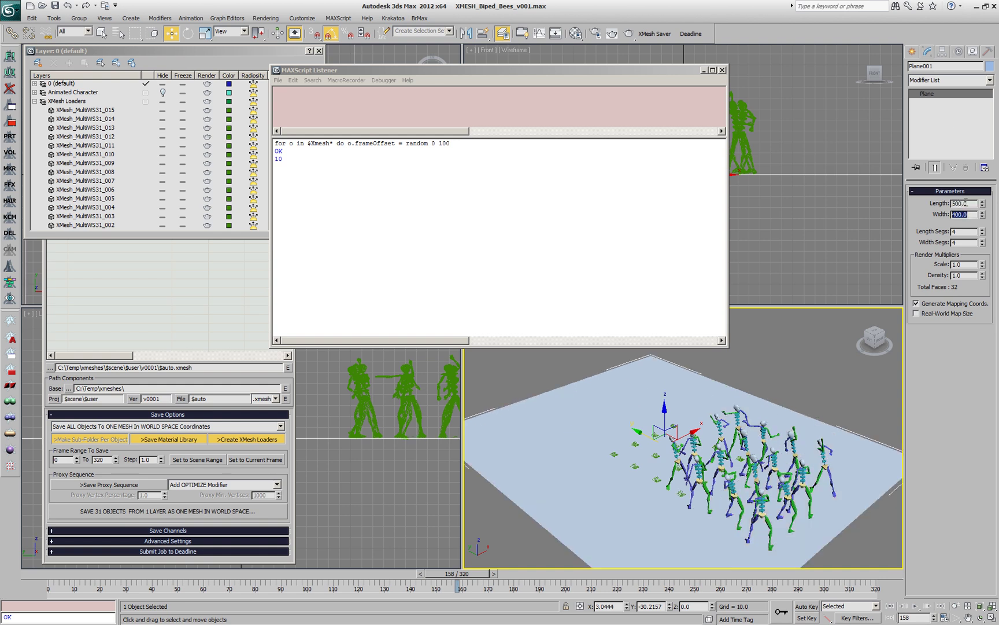
pyautogui.moveTo(486, 575); pyautogui.dragTo(848, 576)
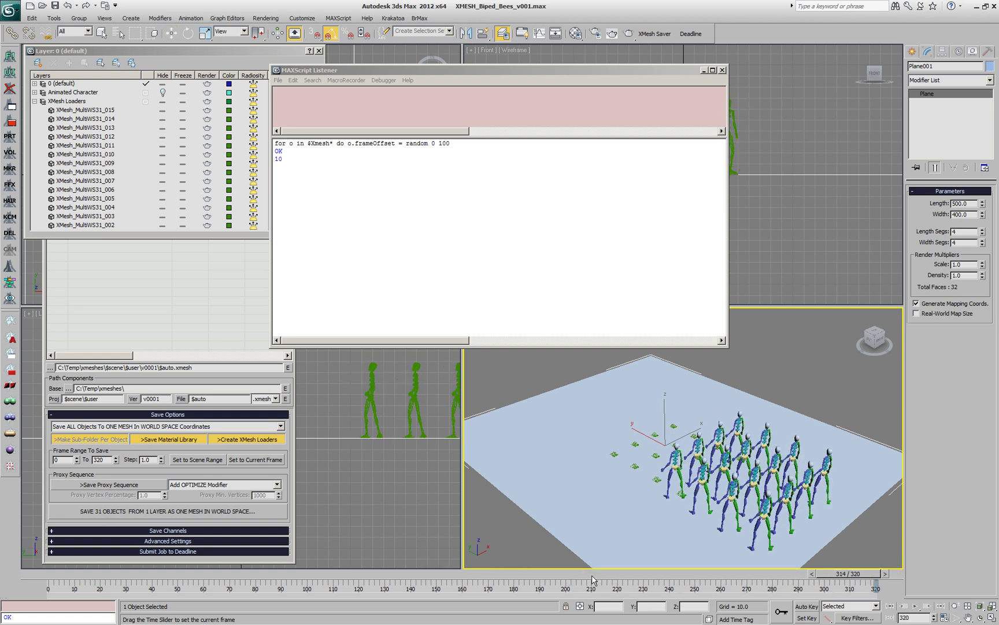